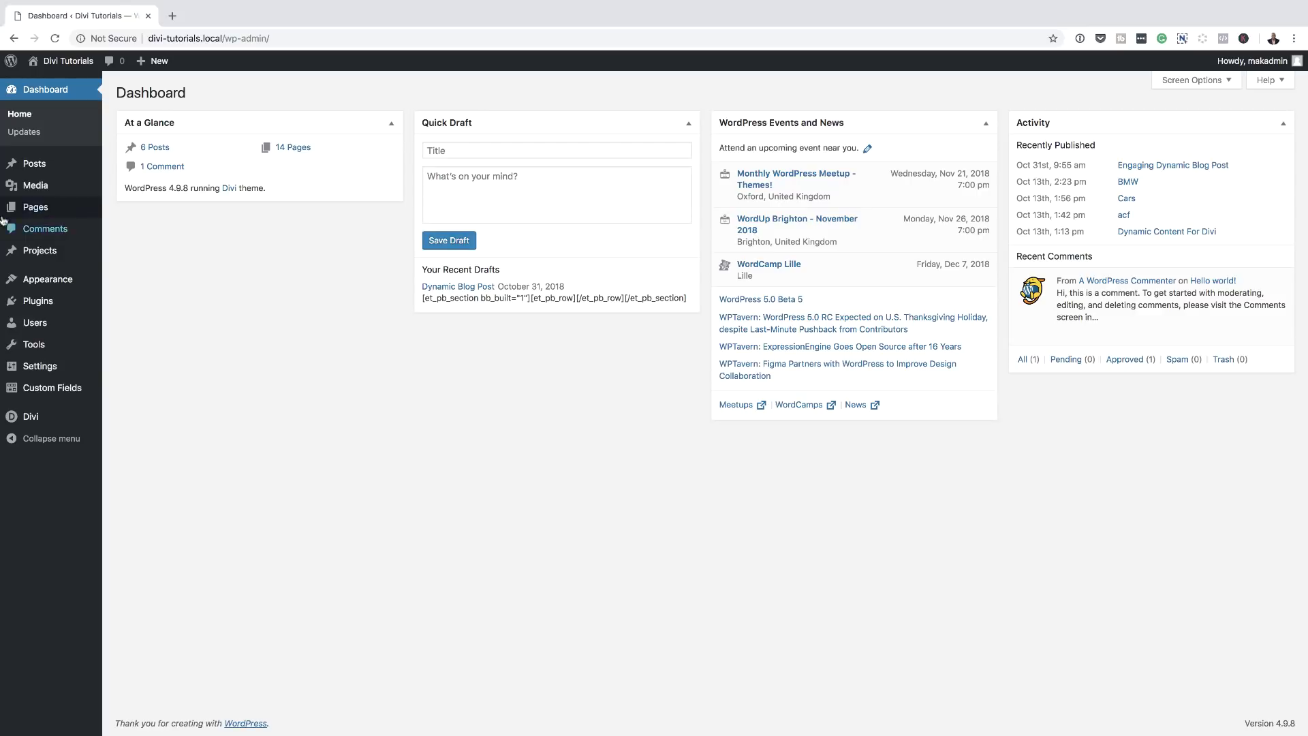
Step: Add a new page titled "video bg" and open it in the Divi visual builder
mouse_move(36, 207)
left_click(138, 231)
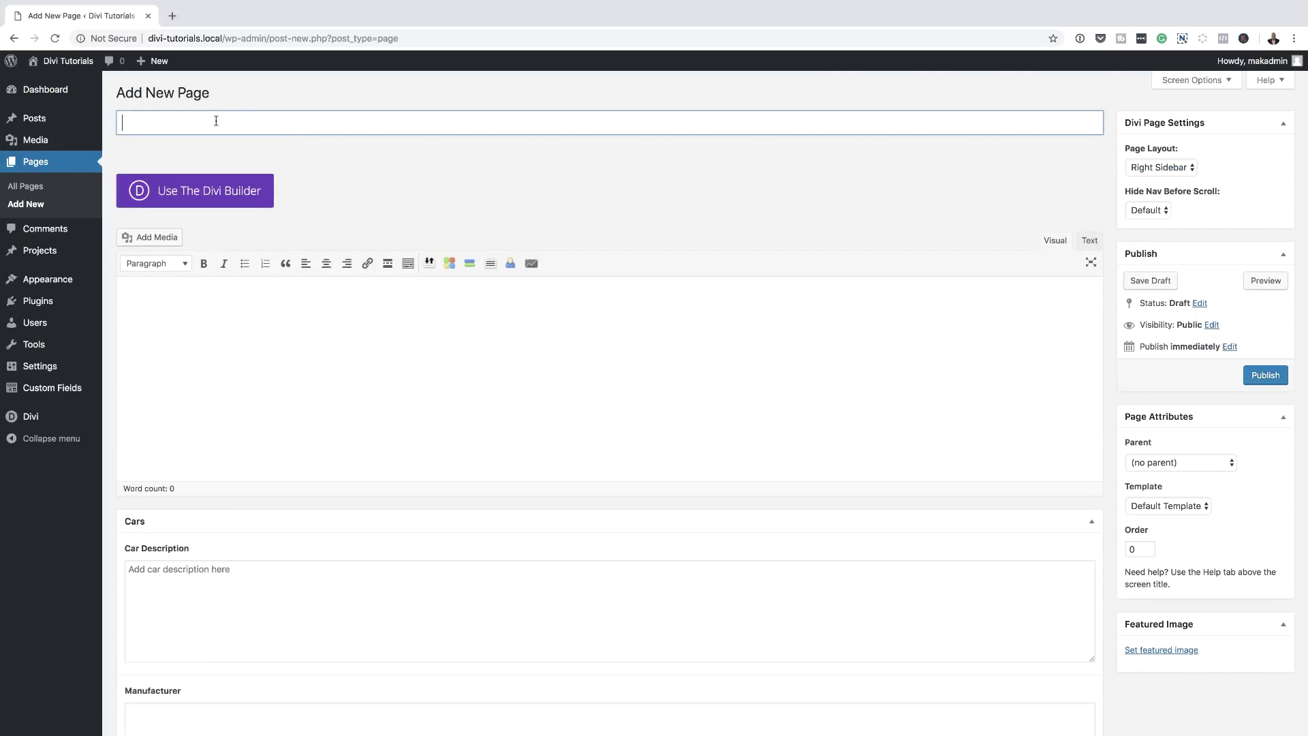
type("video bg")
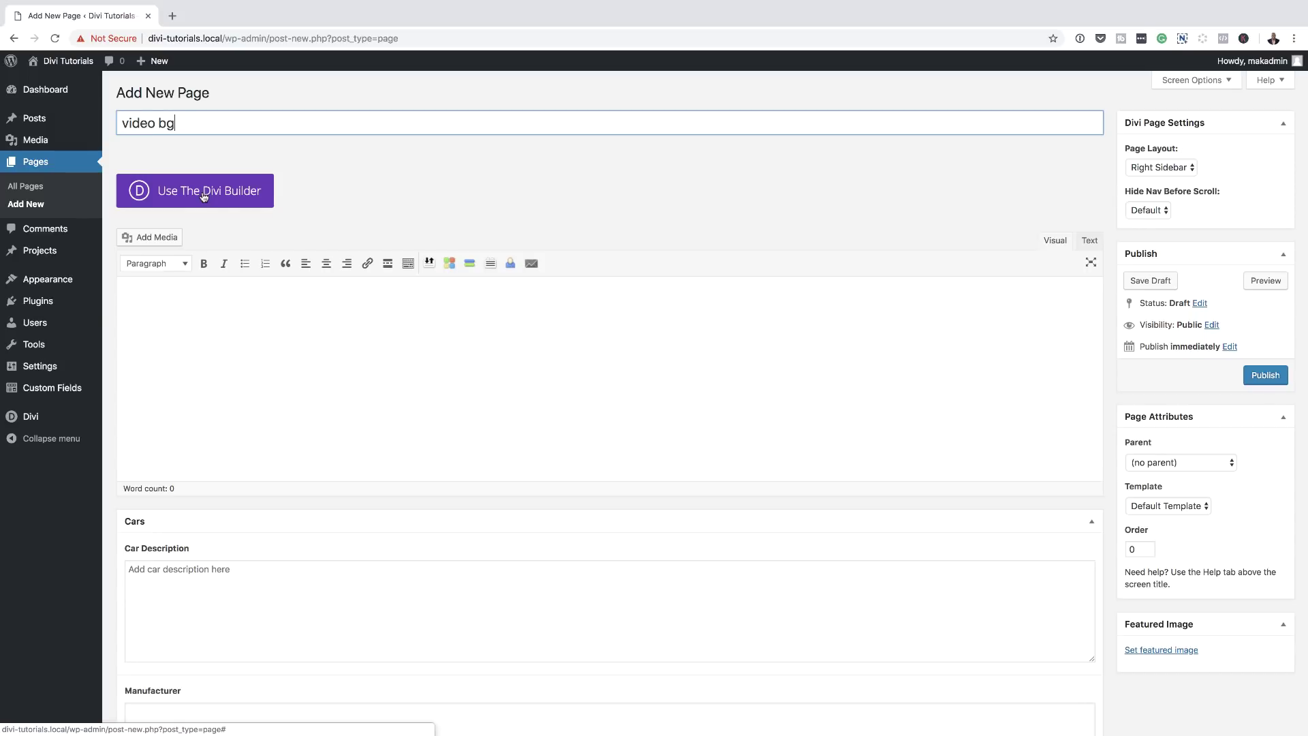
left_click(185, 197)
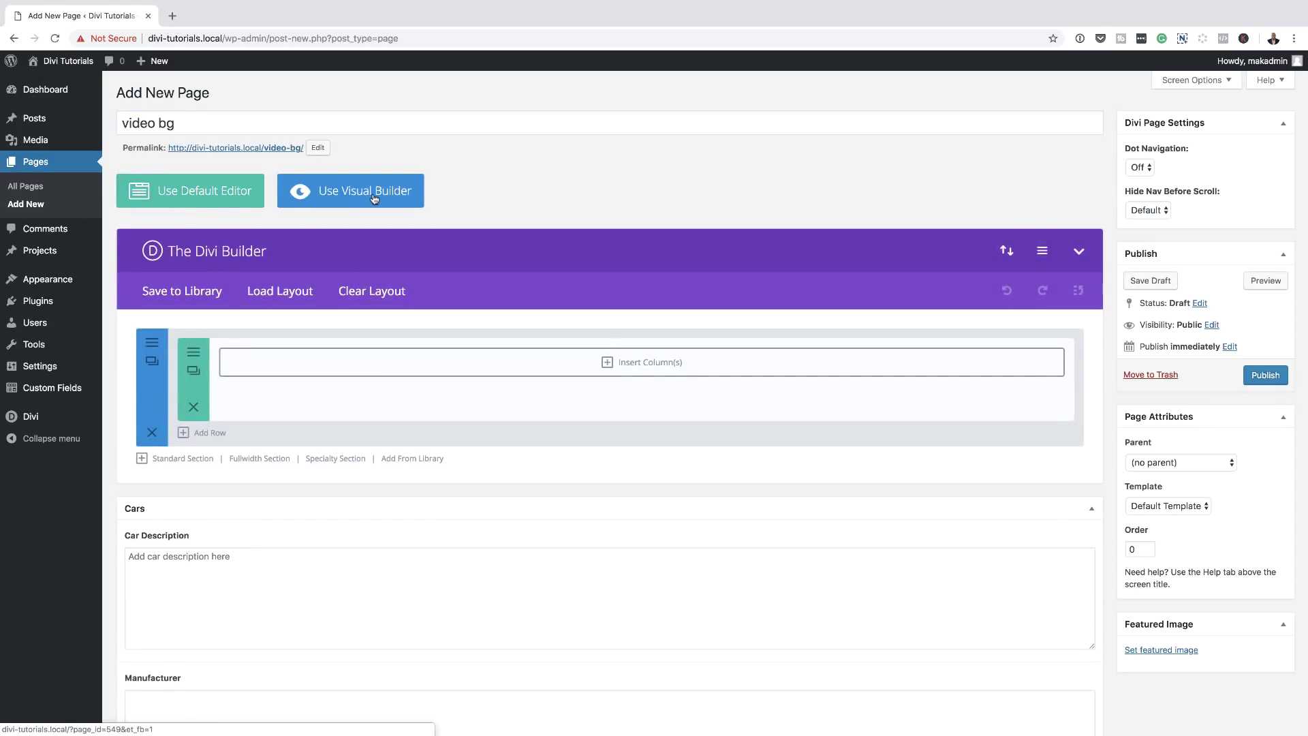
left_click(374, 194)
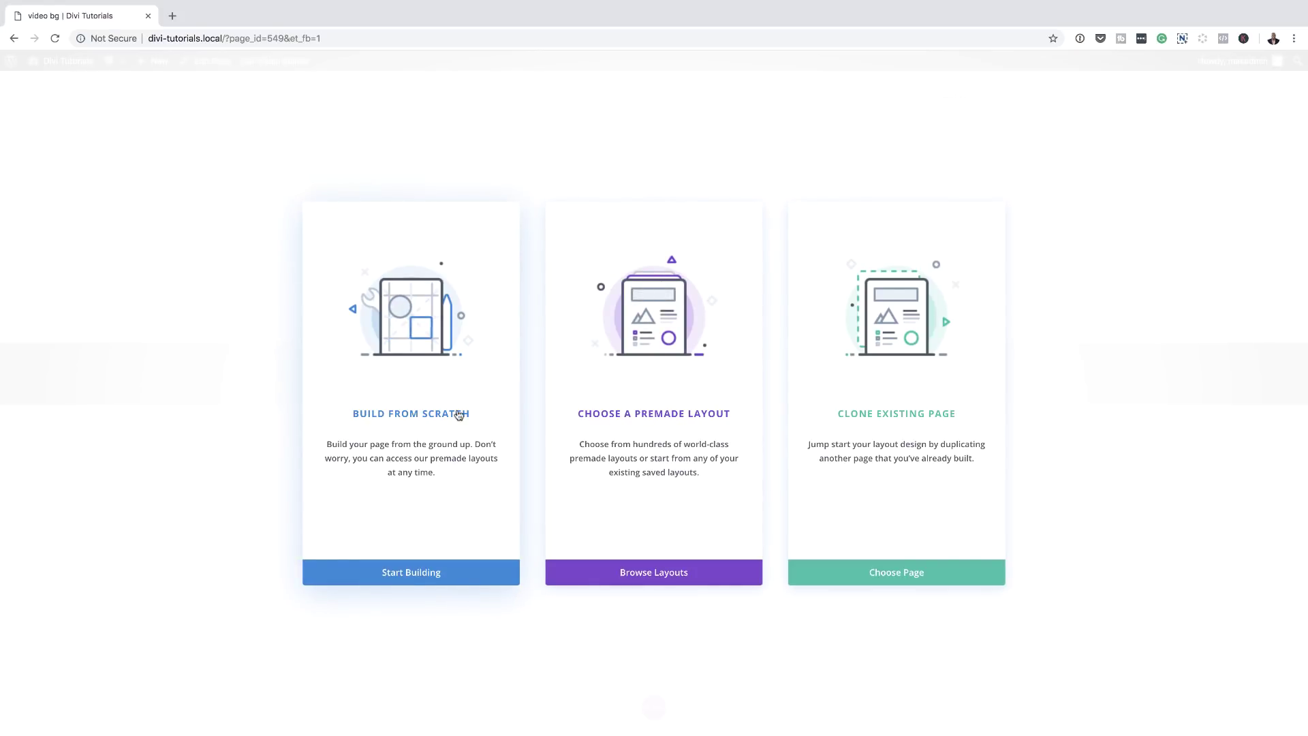
Step: Load the premade Farmers Market Landing Page layout onto the page
left_click(666, 419)
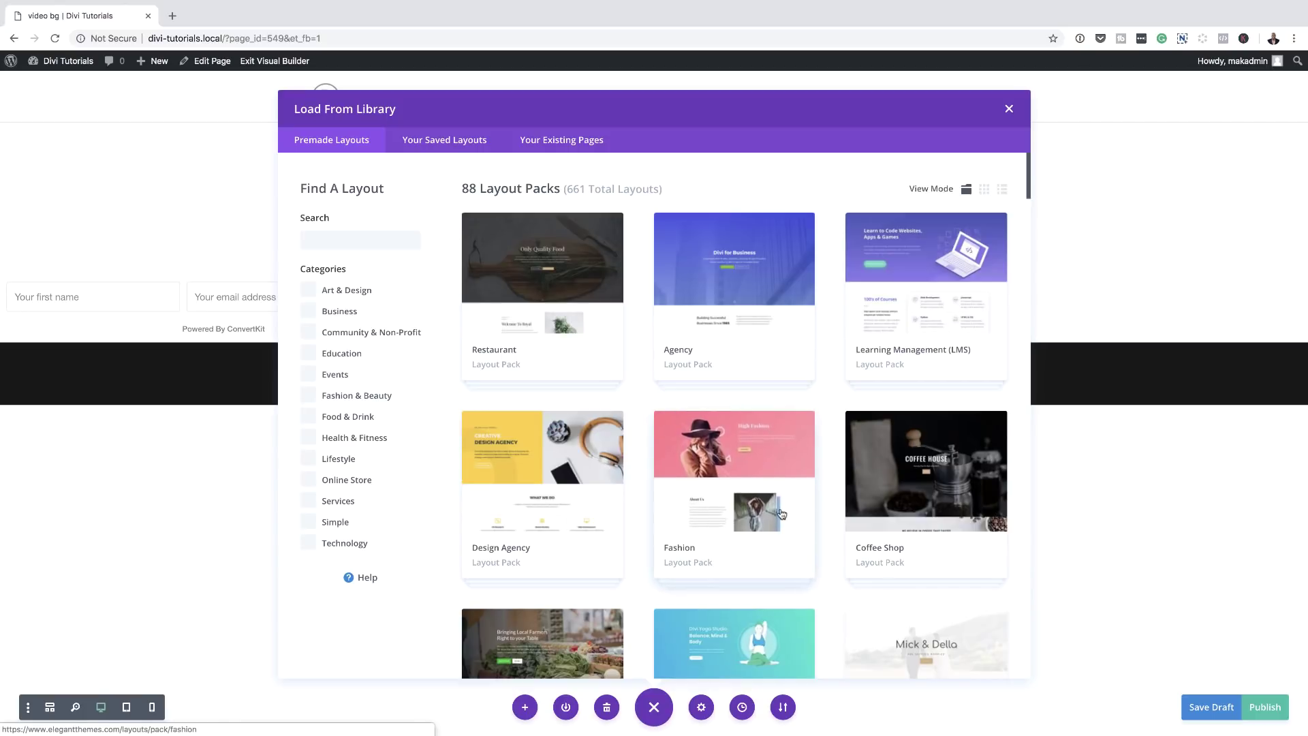
scroll(781, 514, "down", 2)
scroll(782, 515, "down", 4)
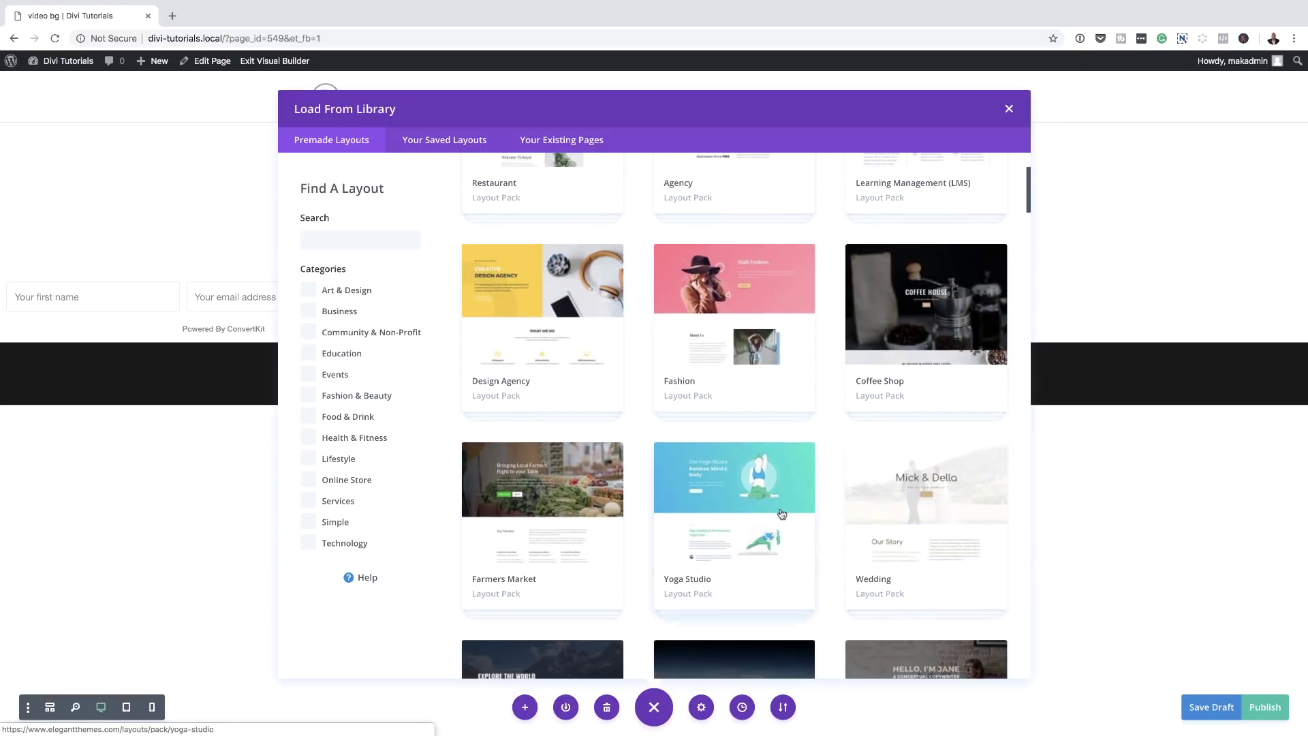
scroll(781, 514, "down", 9)
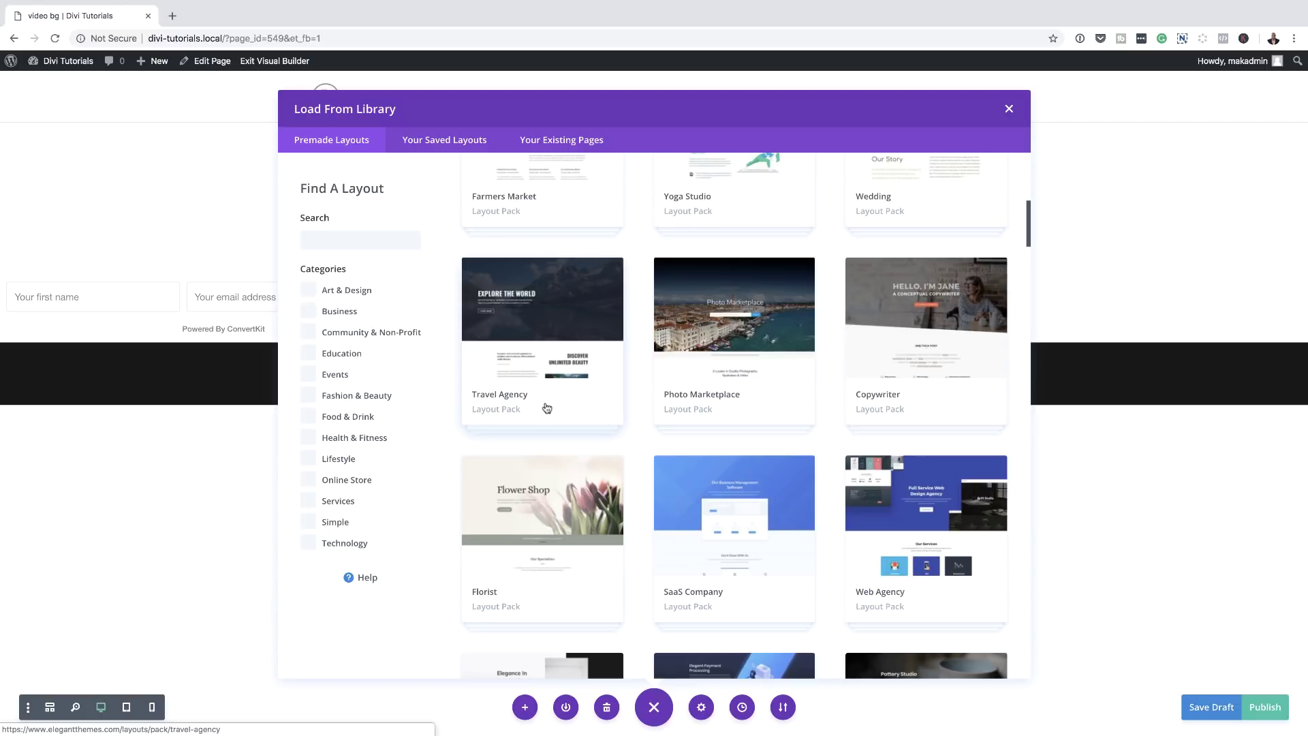
scroll(725, 466, "down", 4)
scroll(725, 466, "down", 4)
scroll(725, 465, "up", 15)
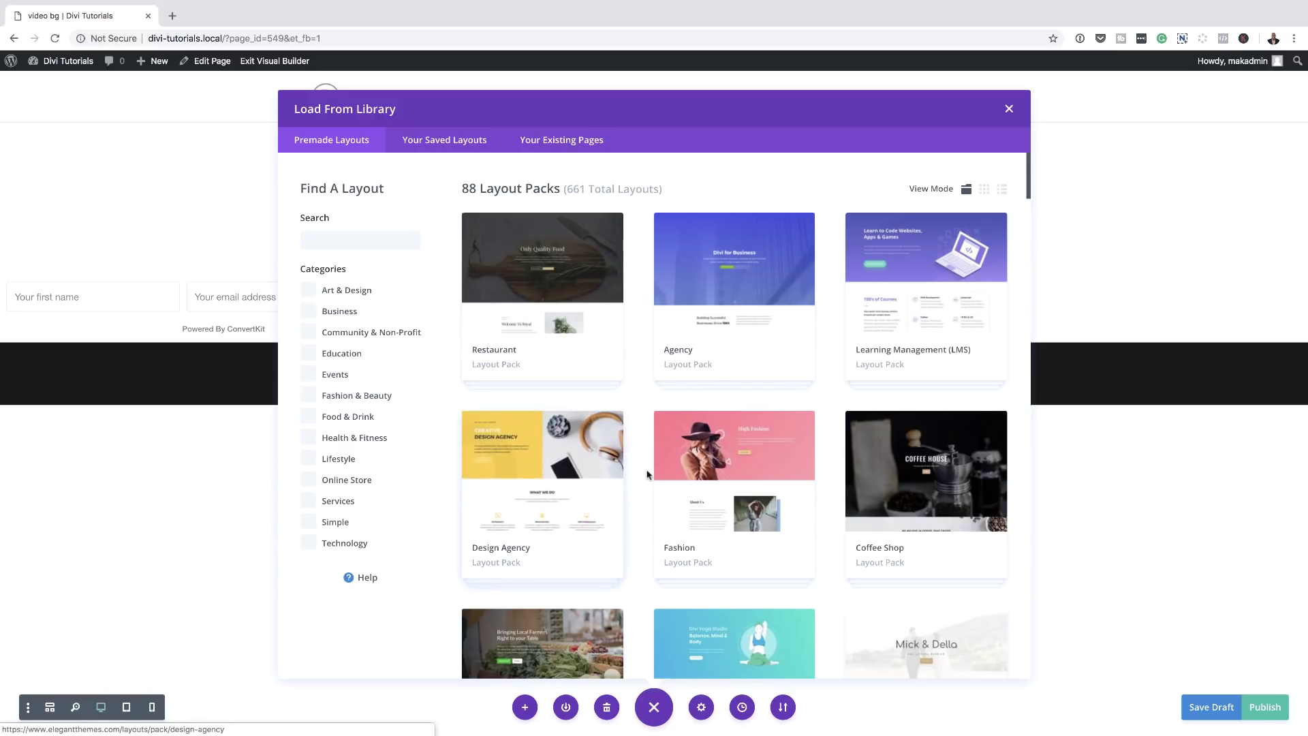
scroll(639, 474, "down", 3)
scroll(639, 477, "down", 1)
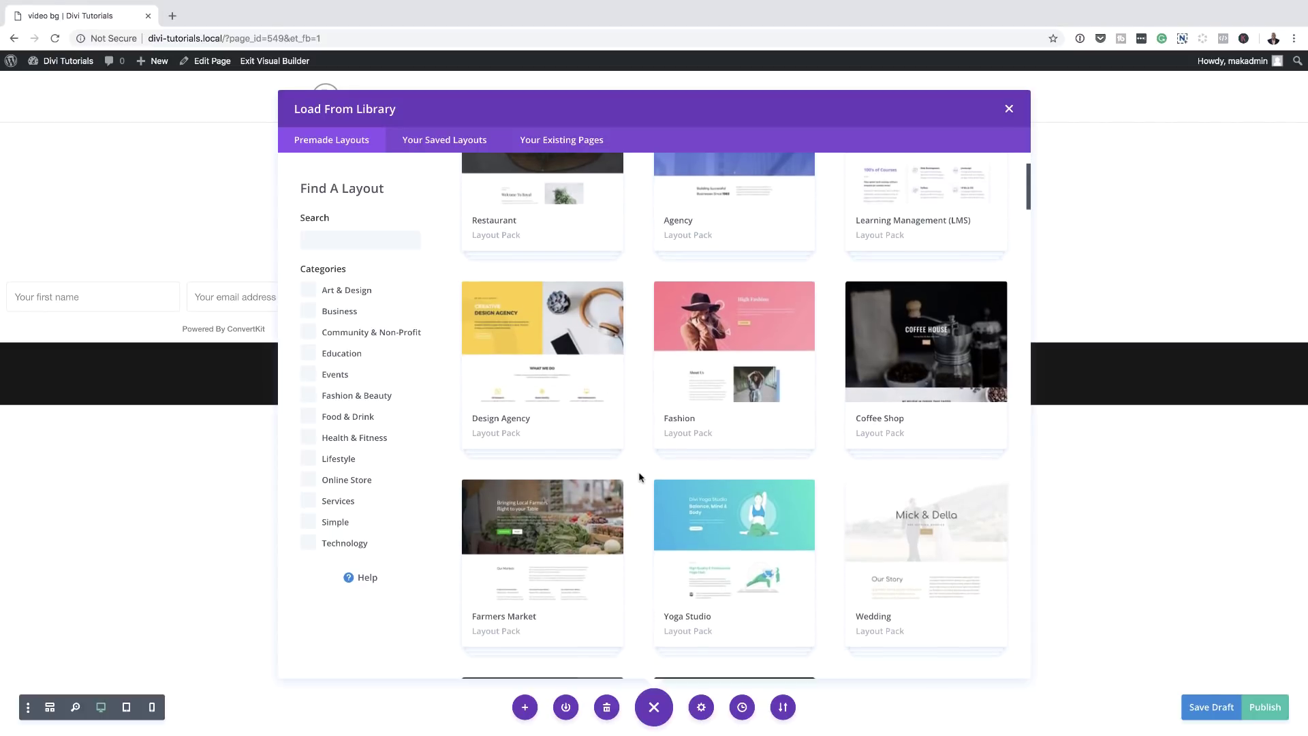
left_click(553, 542)
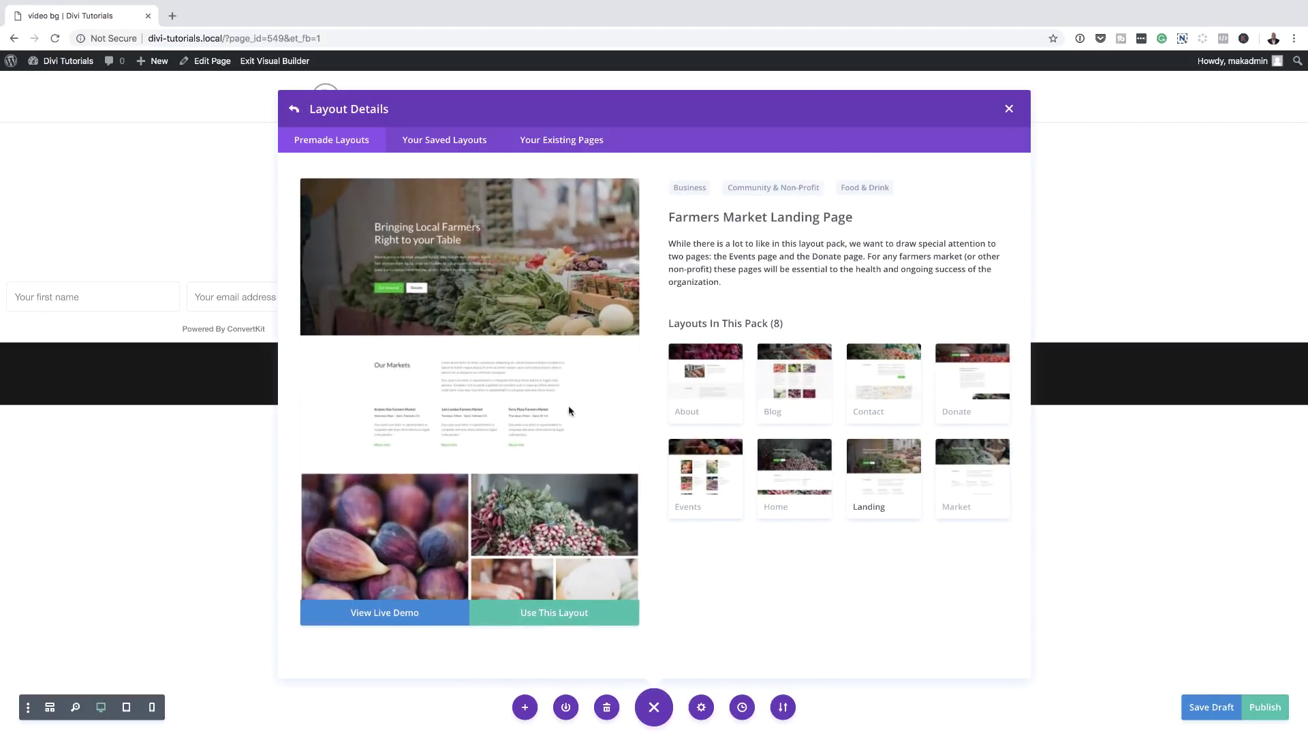
left_click(572, 616)
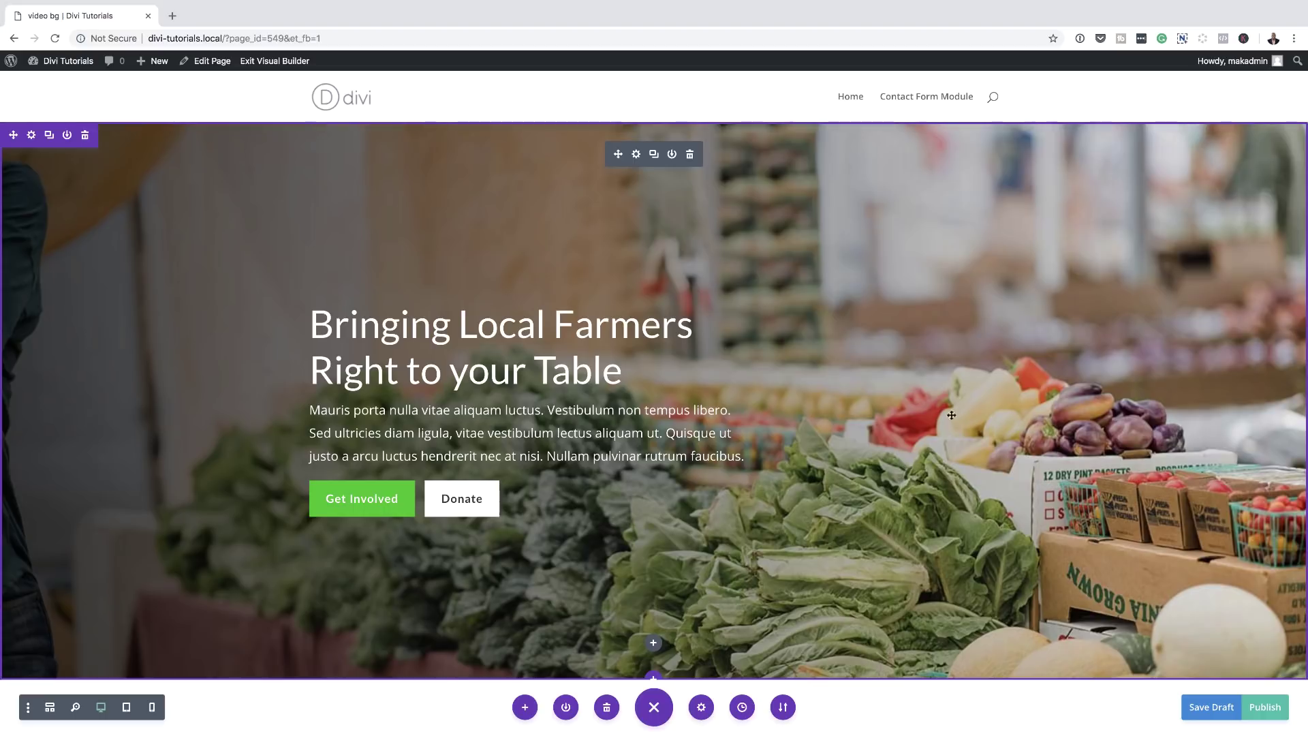
Step: Look through all sections of the loaded layout, from the hero header down the page and back
scroll(940, 500, "down", 5)
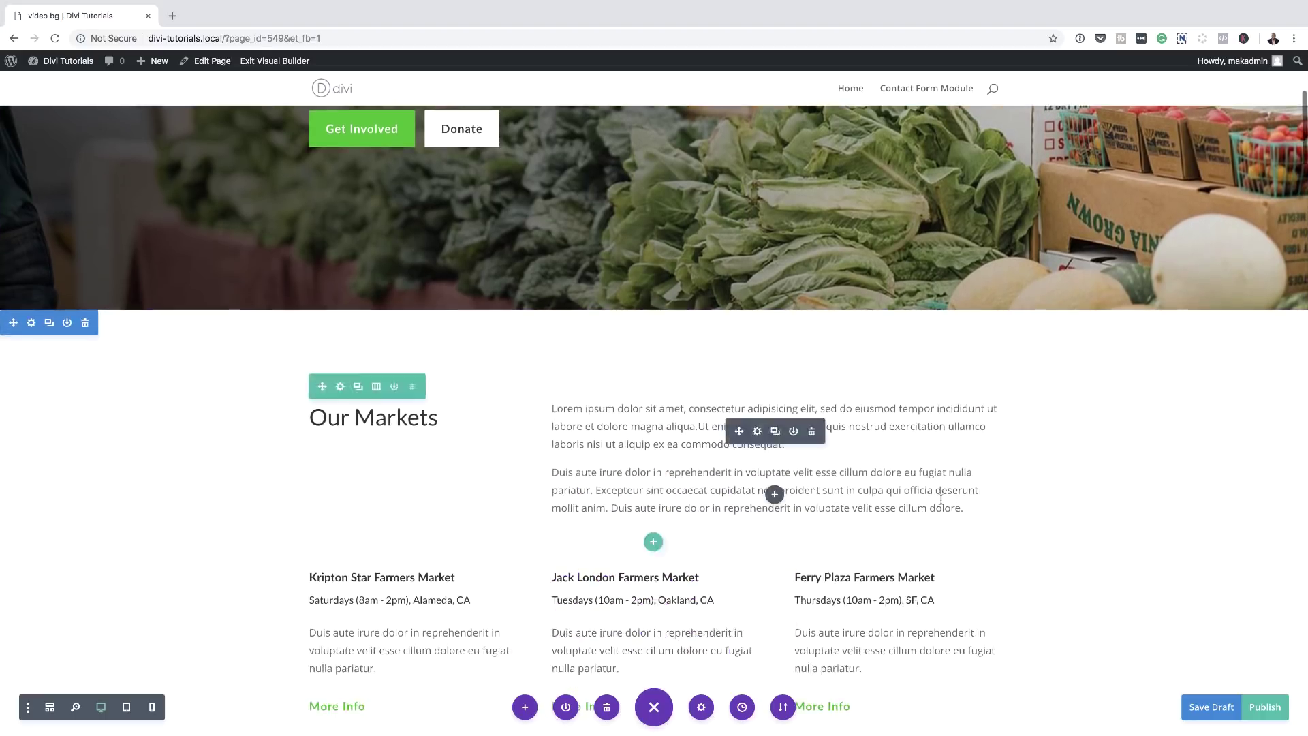
scroll(1049, 540, "down", 1)
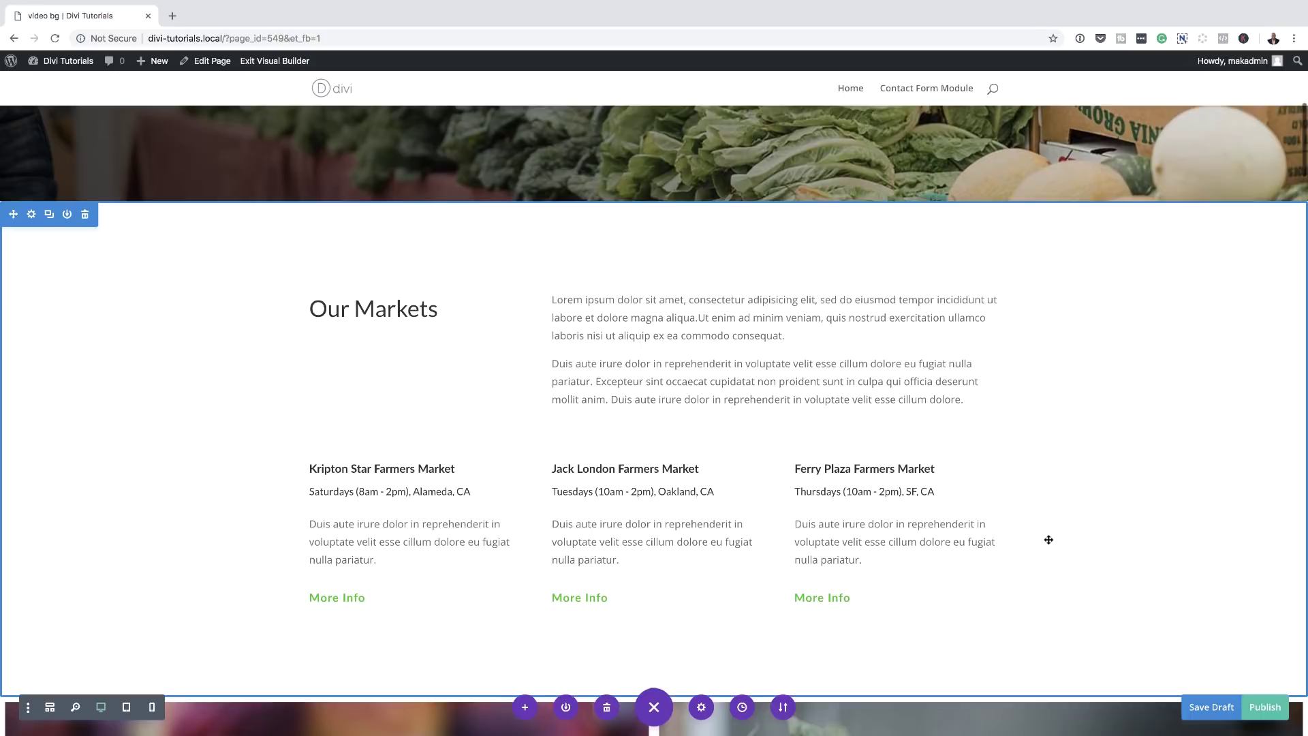
scroll(1048, 540, "down", 10)
scroll(1049, 539, "down", 15)
scroll(1050, 539, "down", 8)
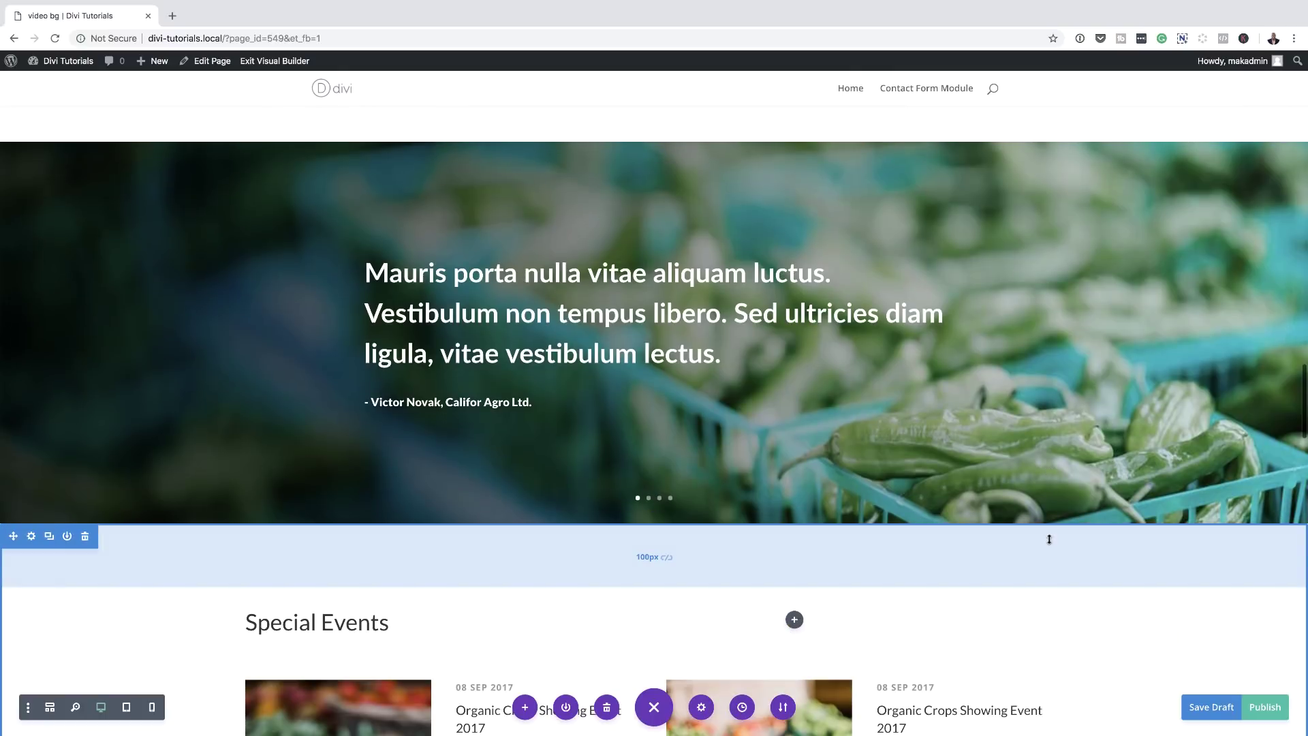
scroll(1049, 539, "down", 7)
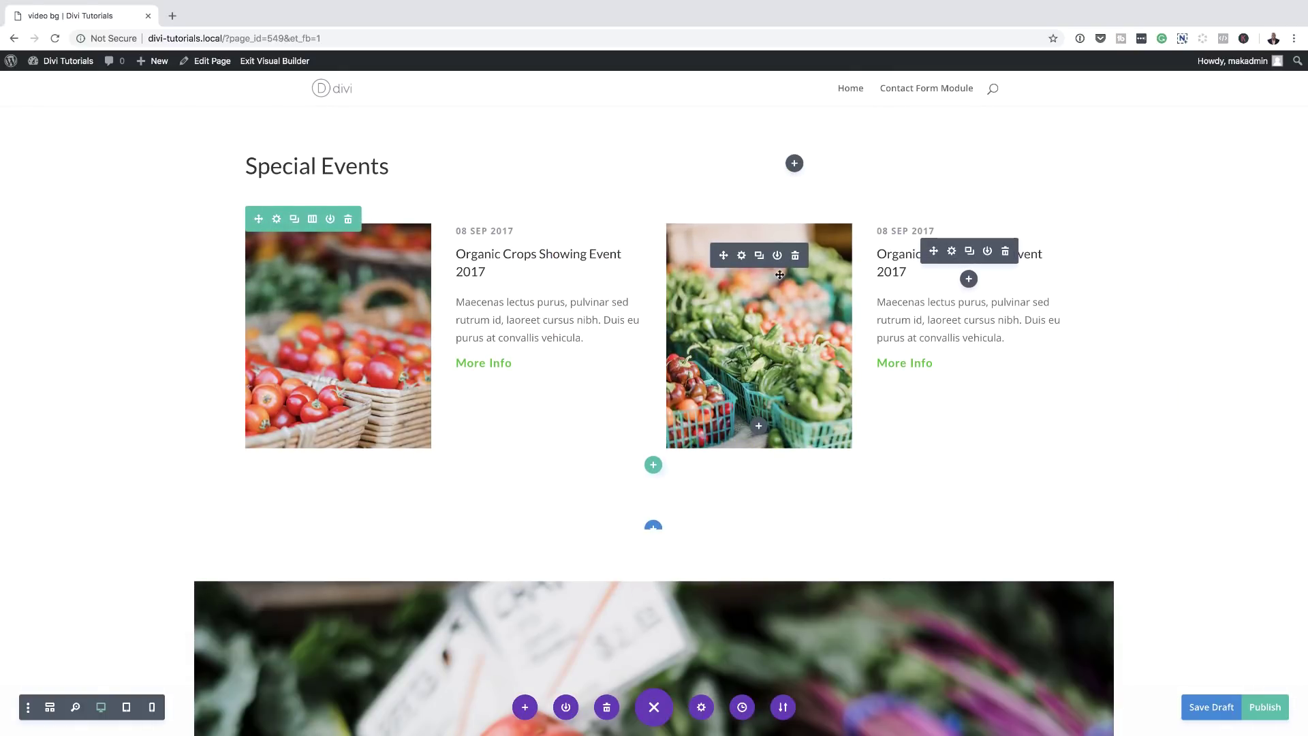
scroll(981, 491, "down", 7)
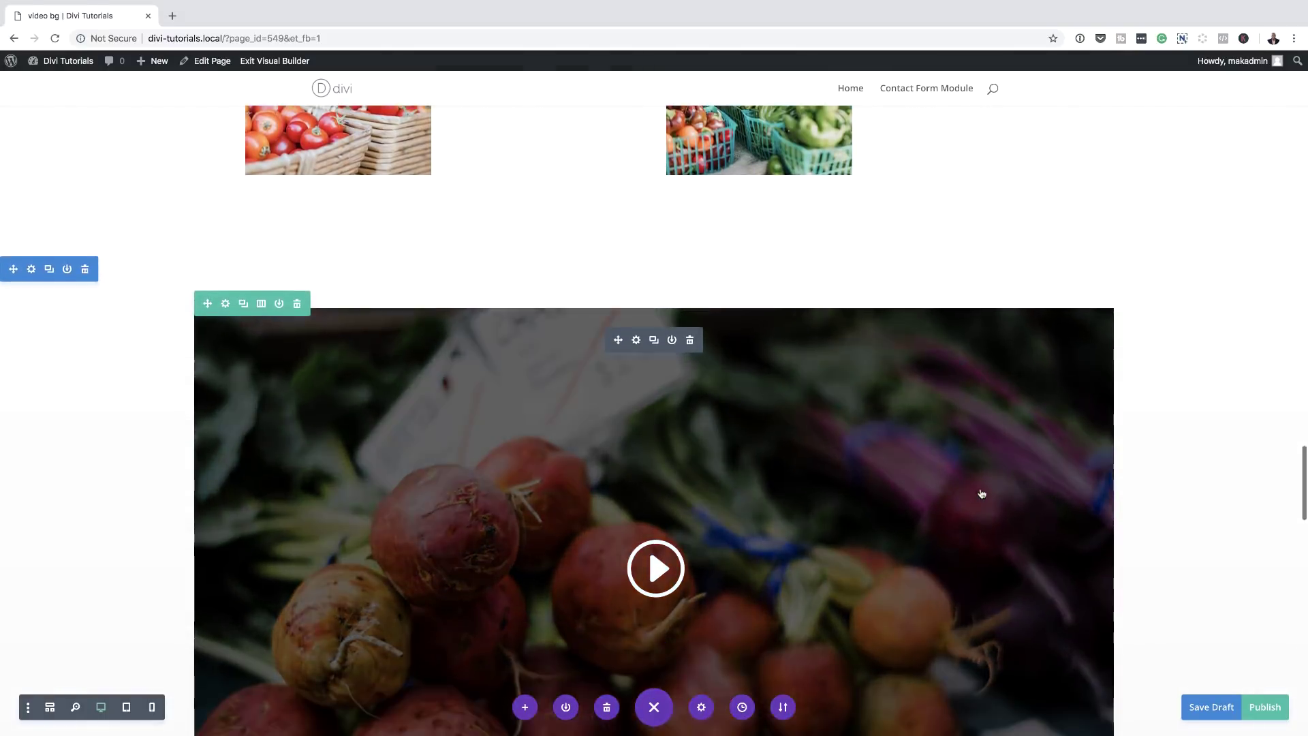
scroll(981, 494, "down", 15)
scroll(982, 488, "up", 20)
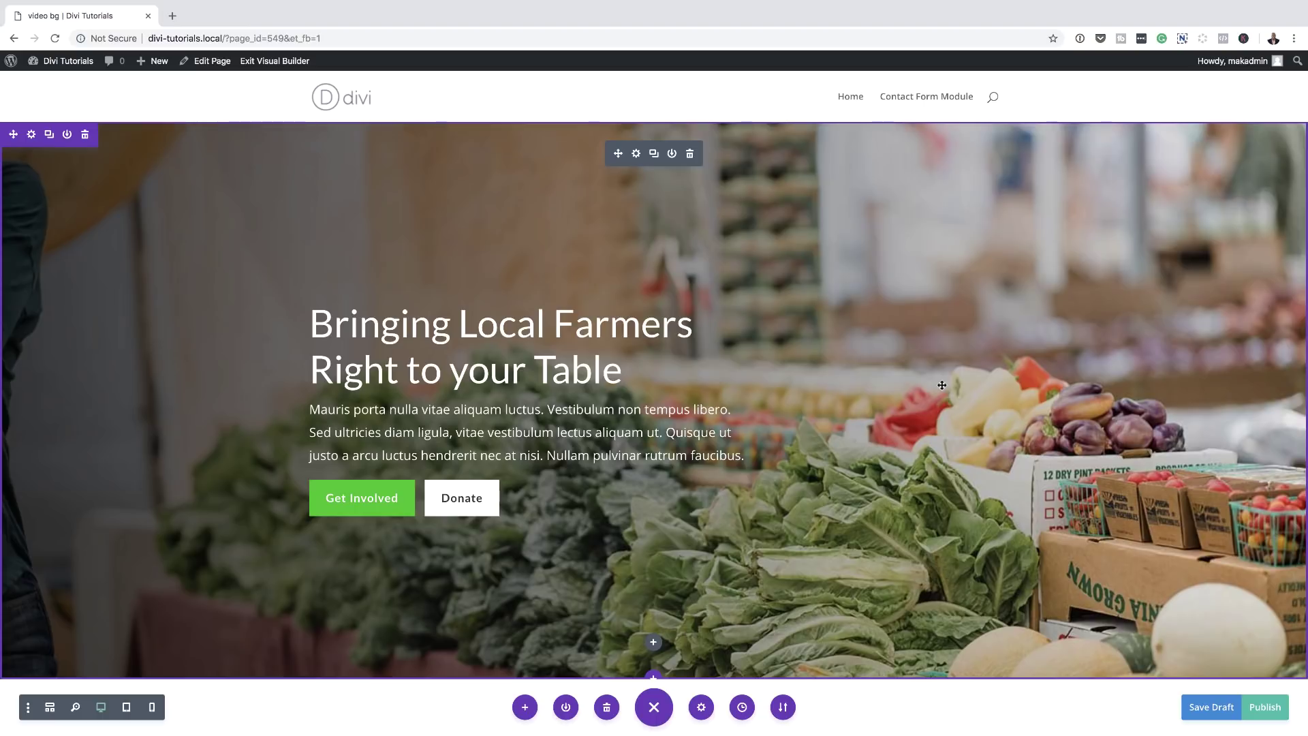
Step: Open the hero section's background settings and review the section's modified styles, then clear that filter
left_click(31, 135)
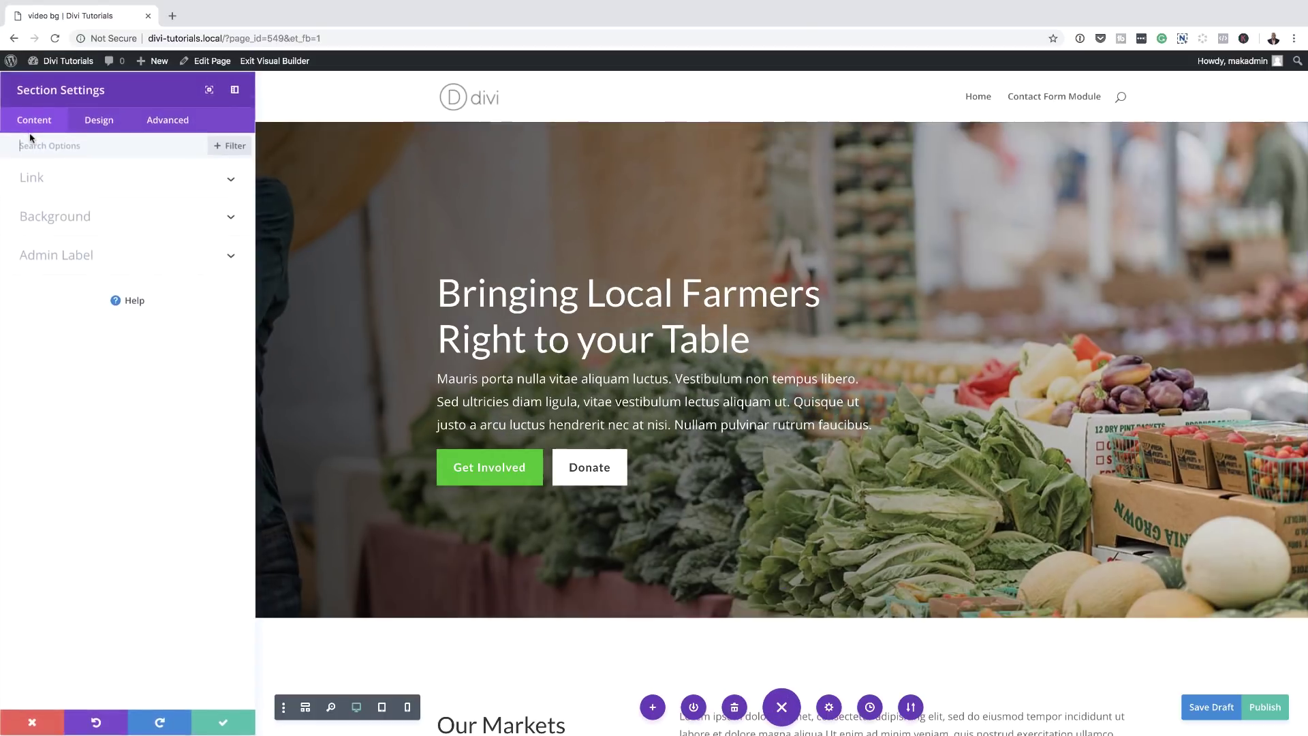
left_click(77, 216)
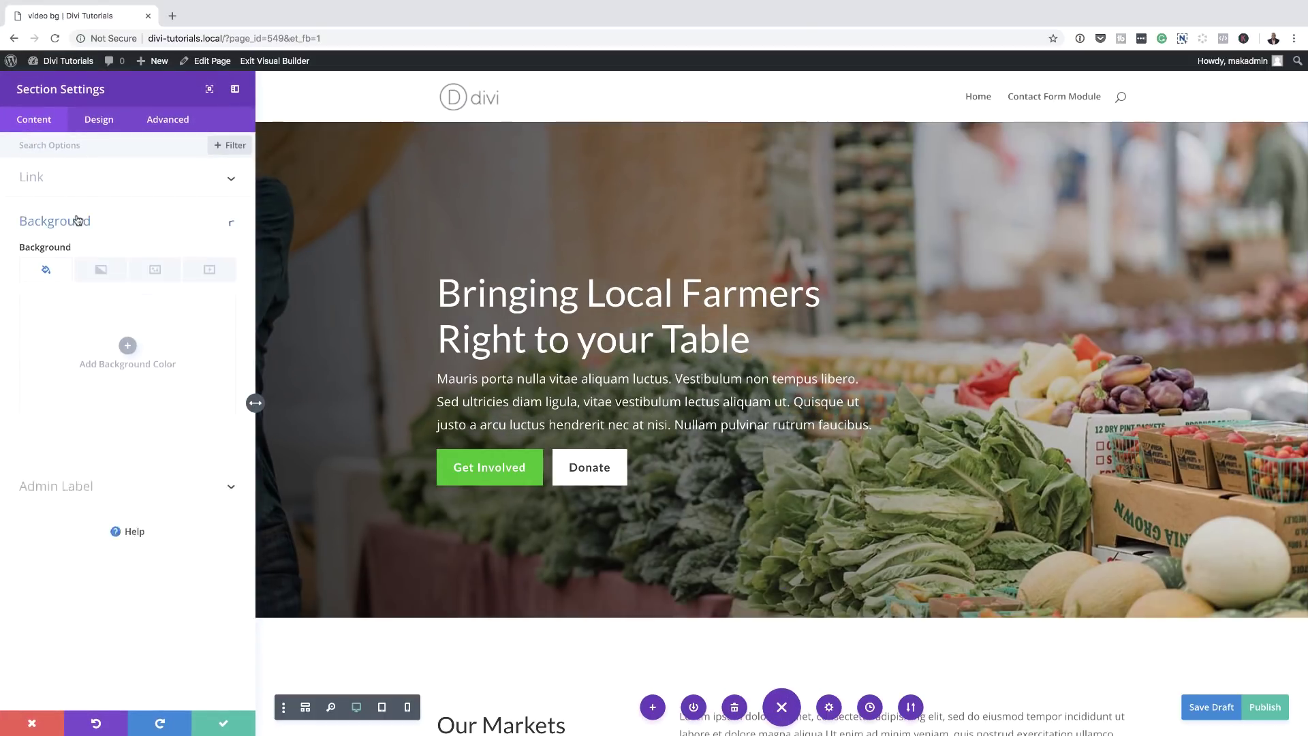
left_click(235, 147)
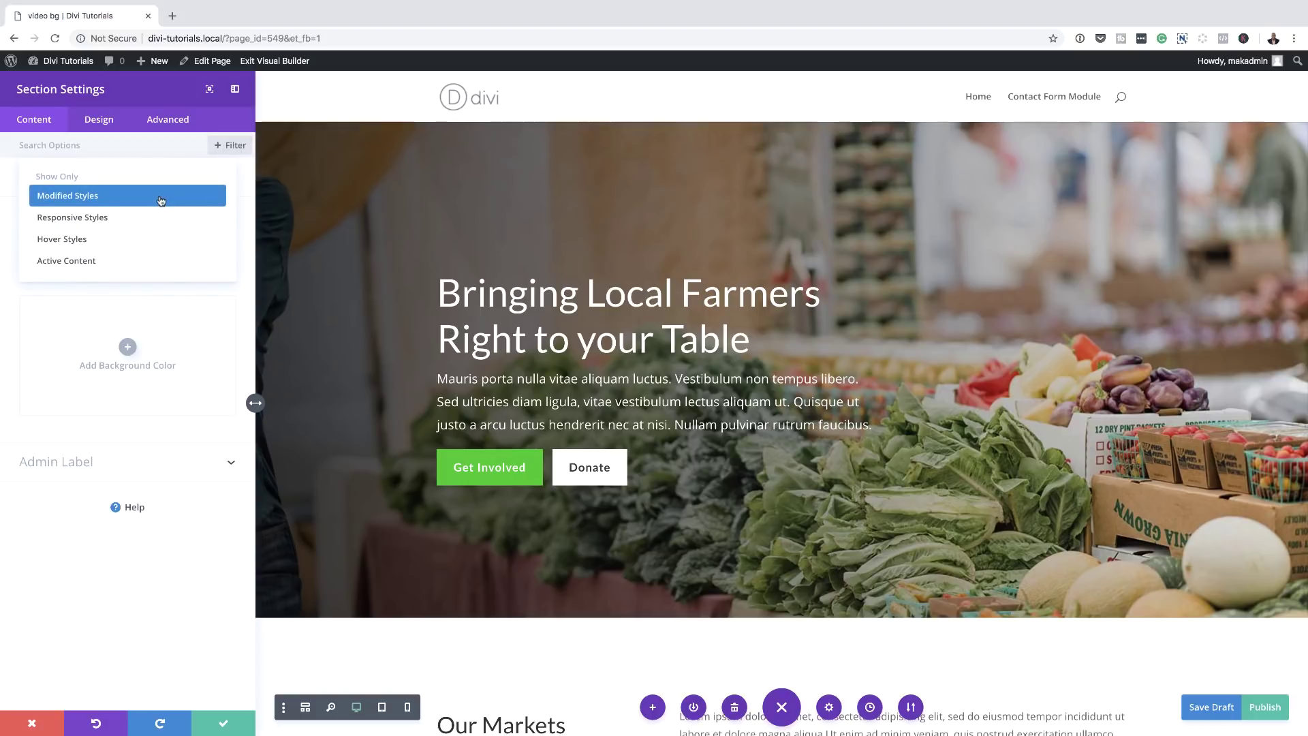
left_click(106, 198)
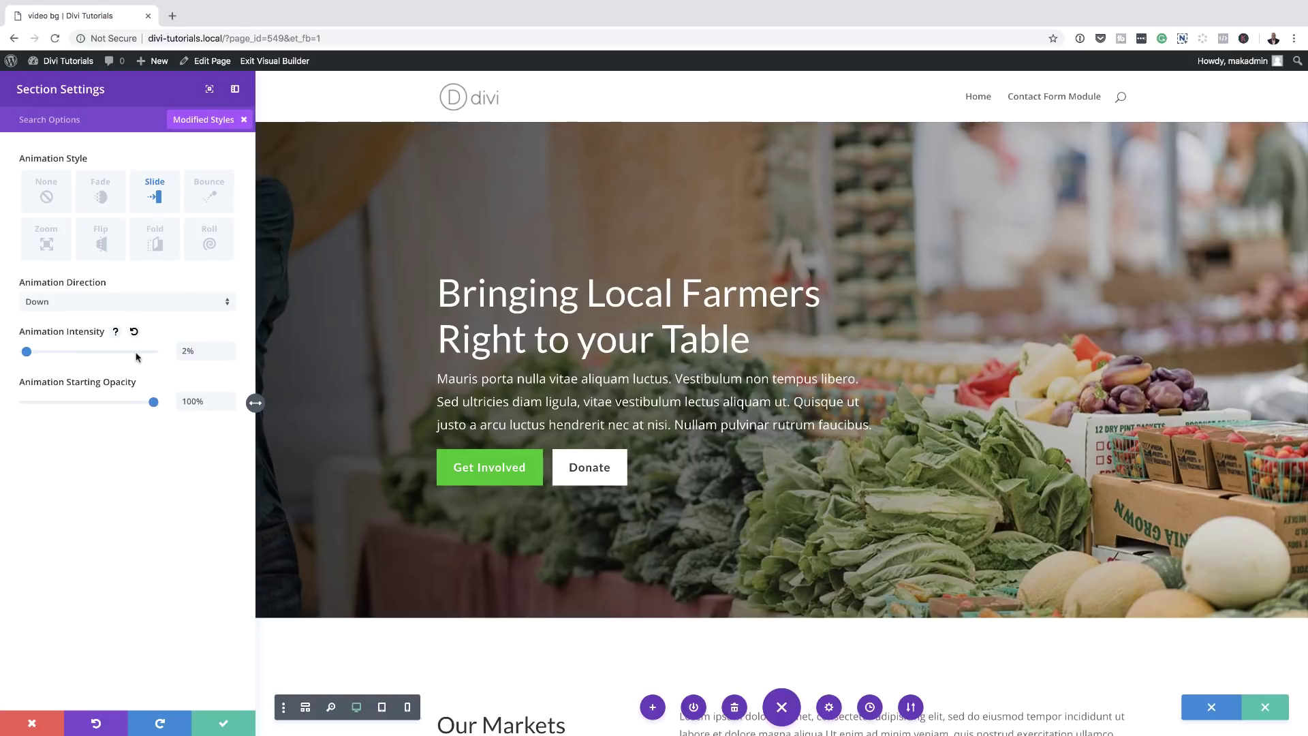
left_click(245, 120)
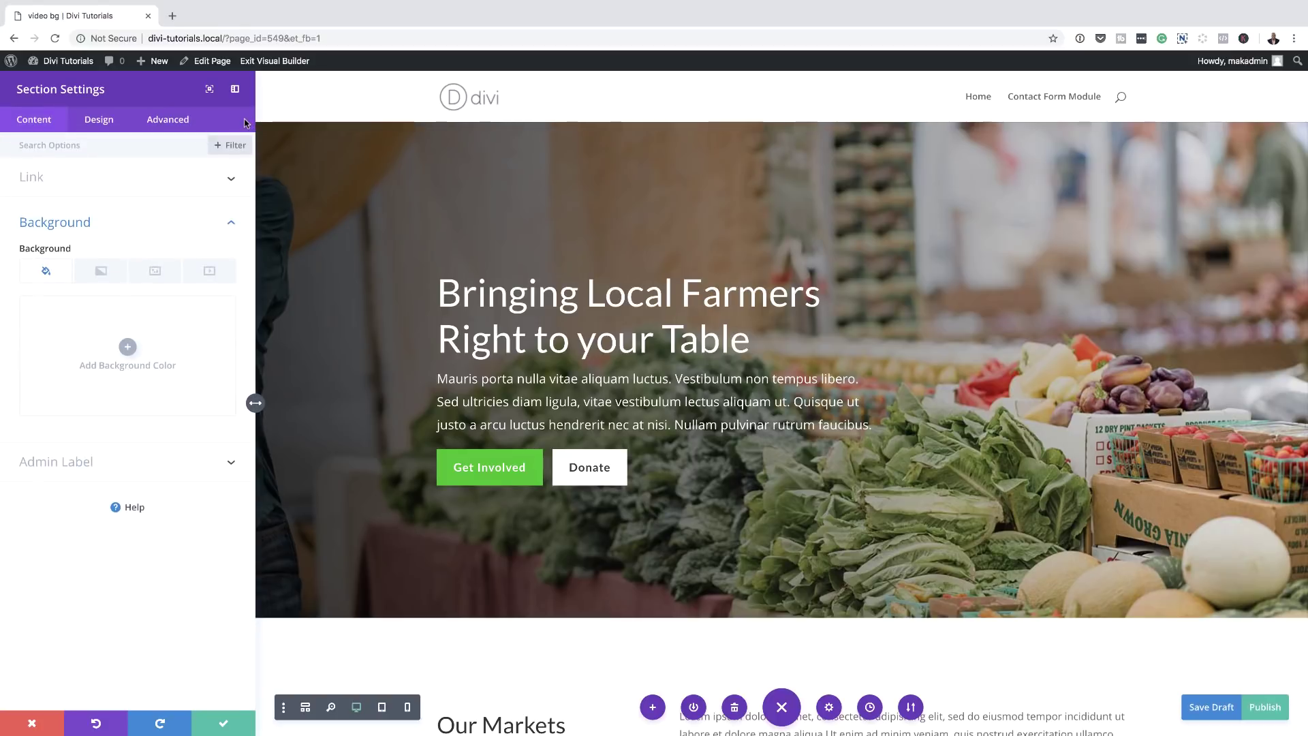
Step: Set 10643875.mp4 from the media library as the hero section's MP4 background video and save the section settings
left_click(155, 276)
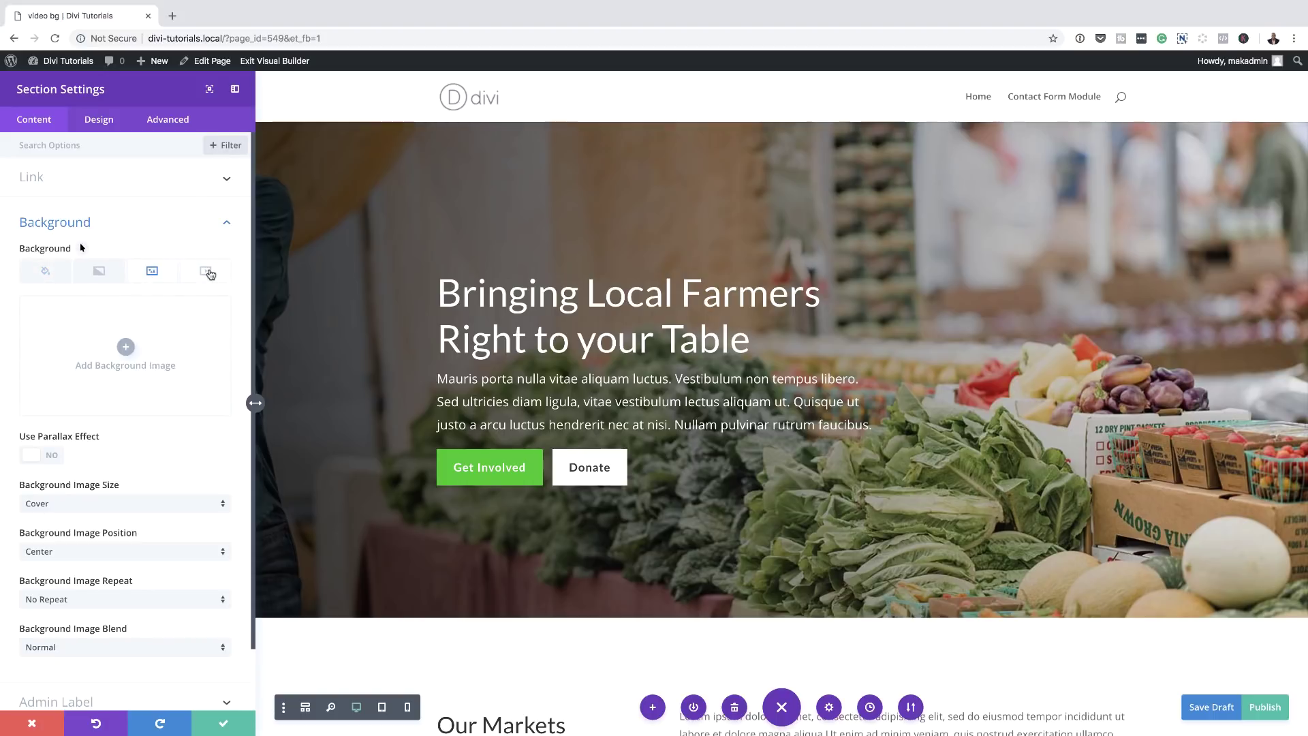
left_click(210, 275)
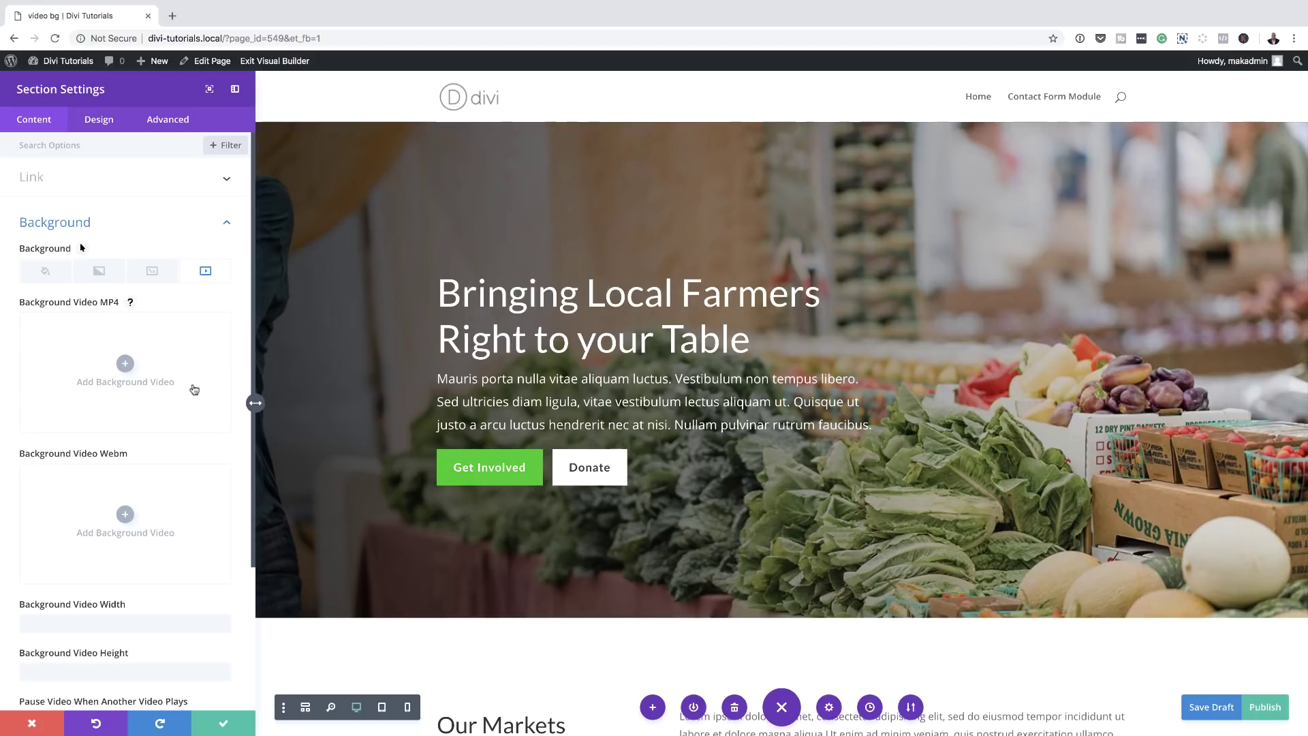
left_click(126, 365)
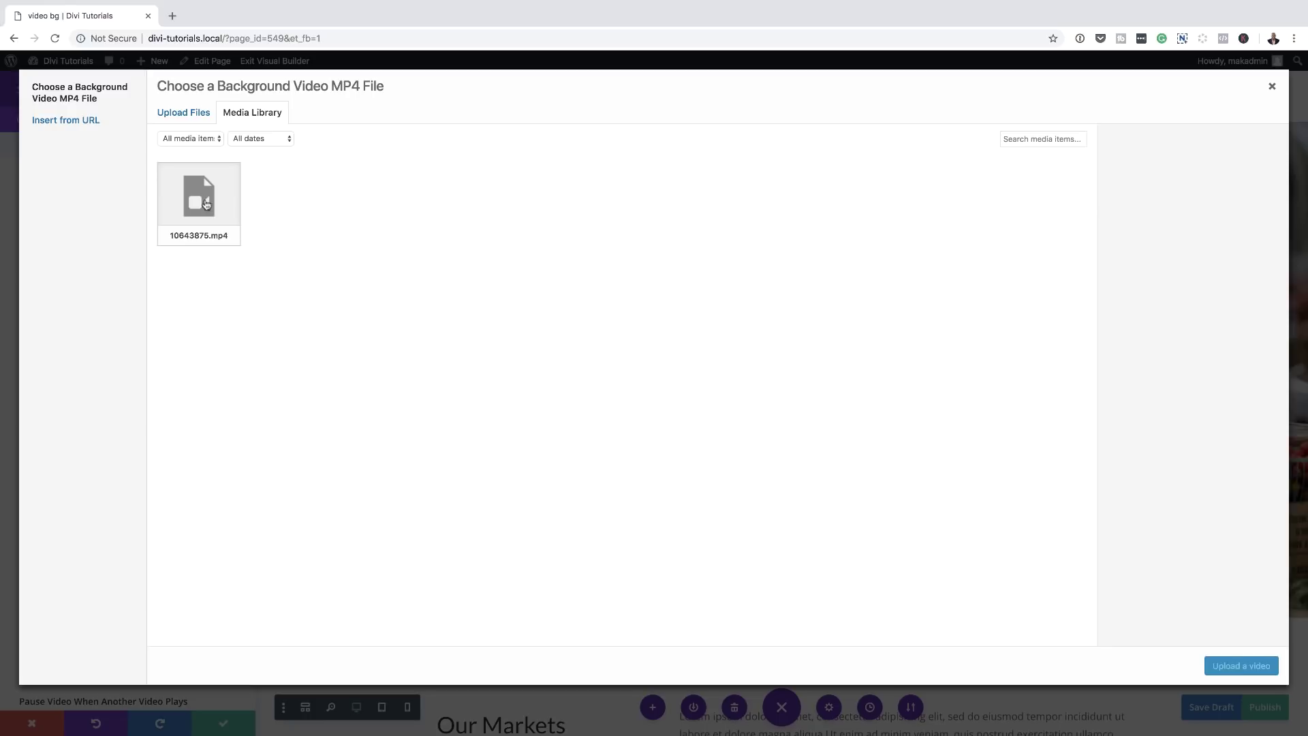
left_click(197, 117)
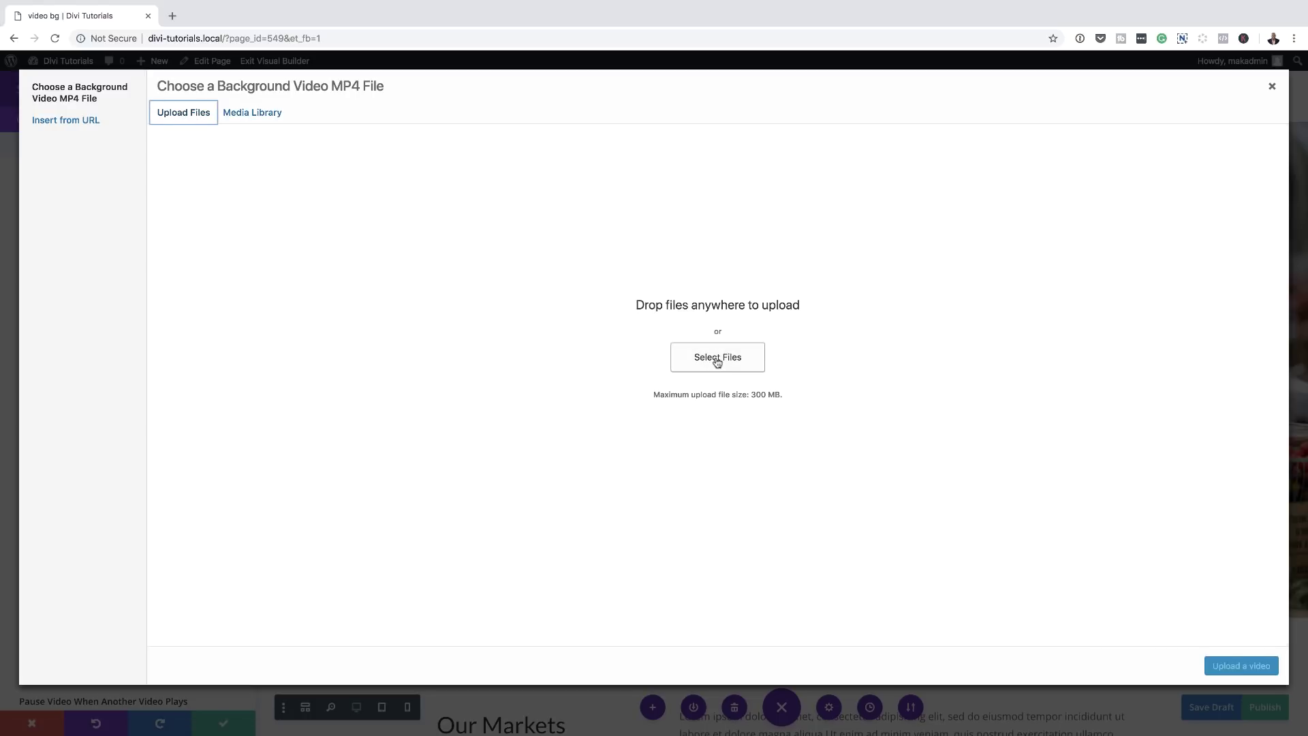
left_click(268, 114)
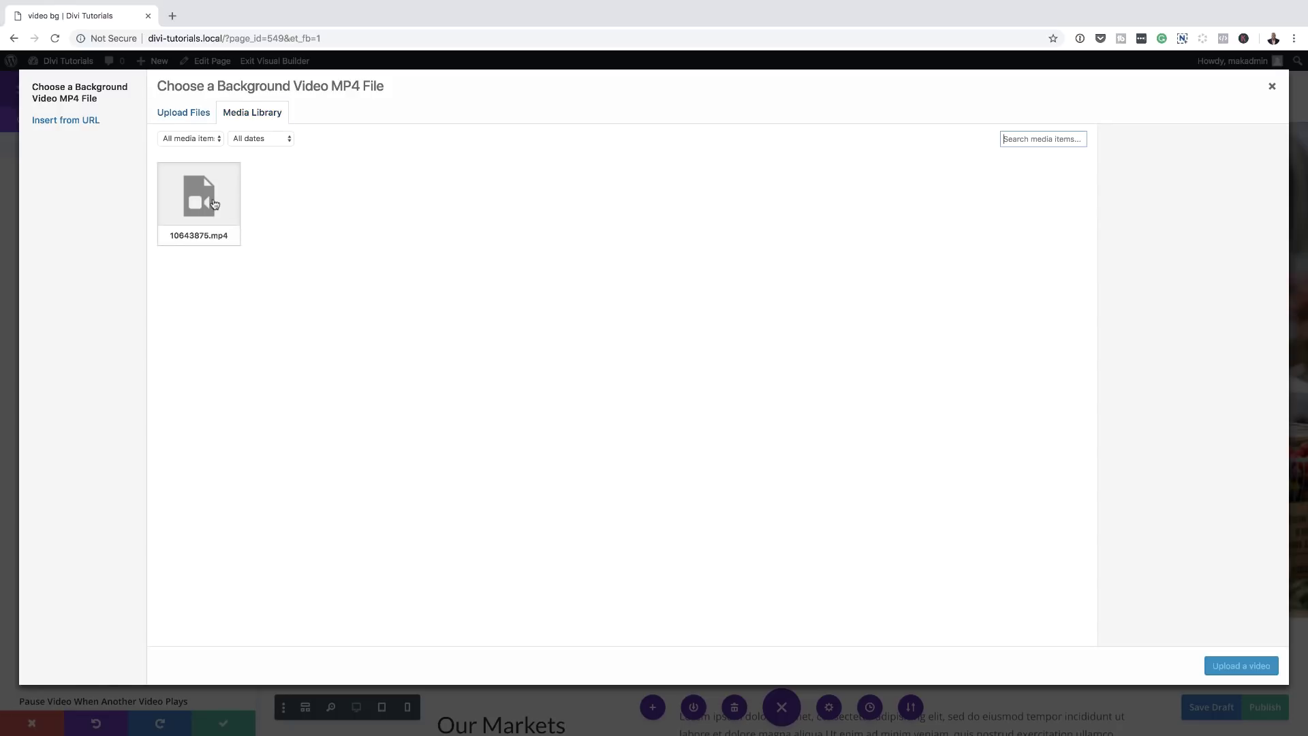
left_click(1260, 666)
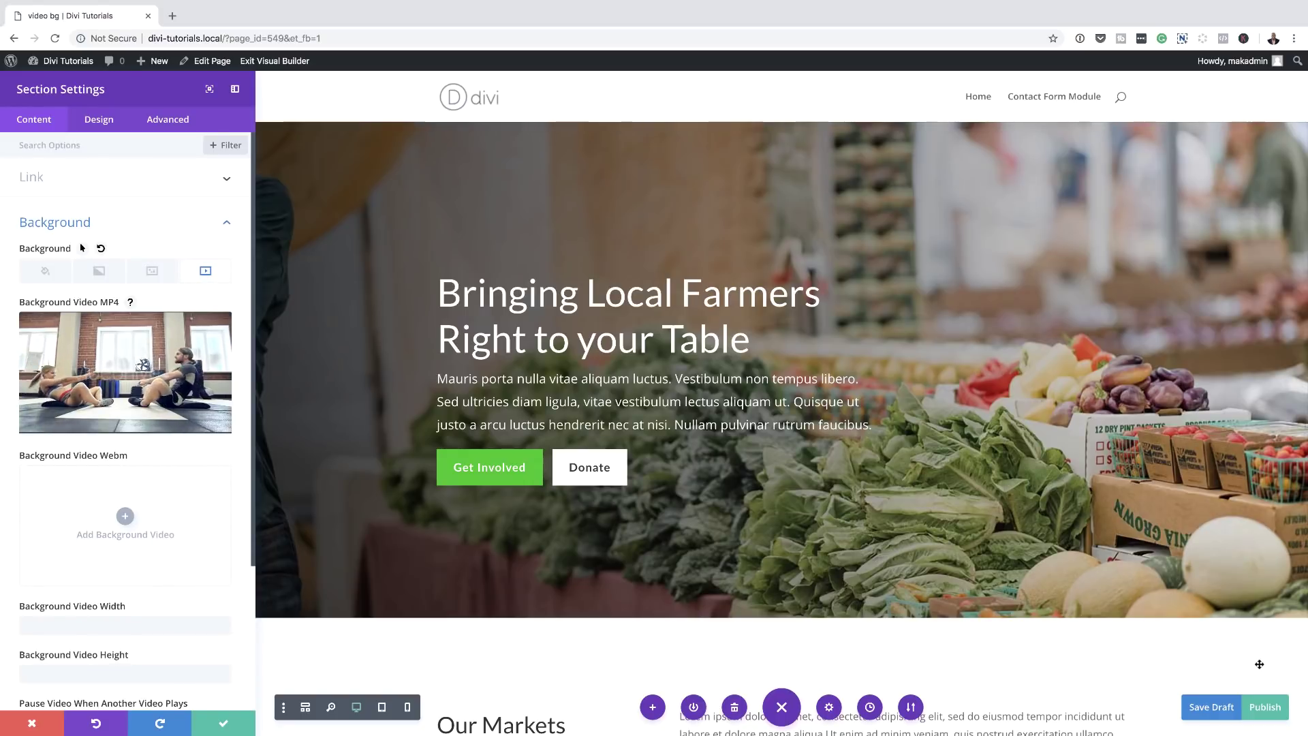
mouse_move(140, 368)
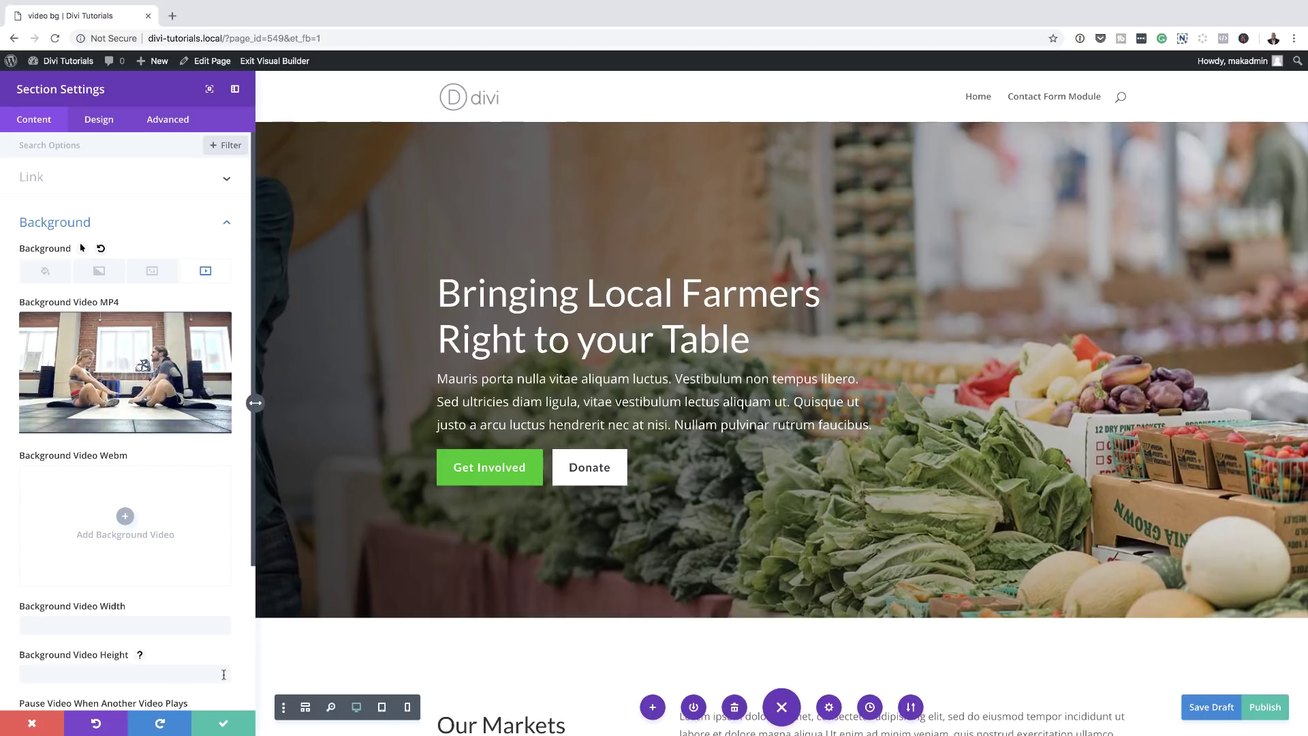
left_click(224, 722)
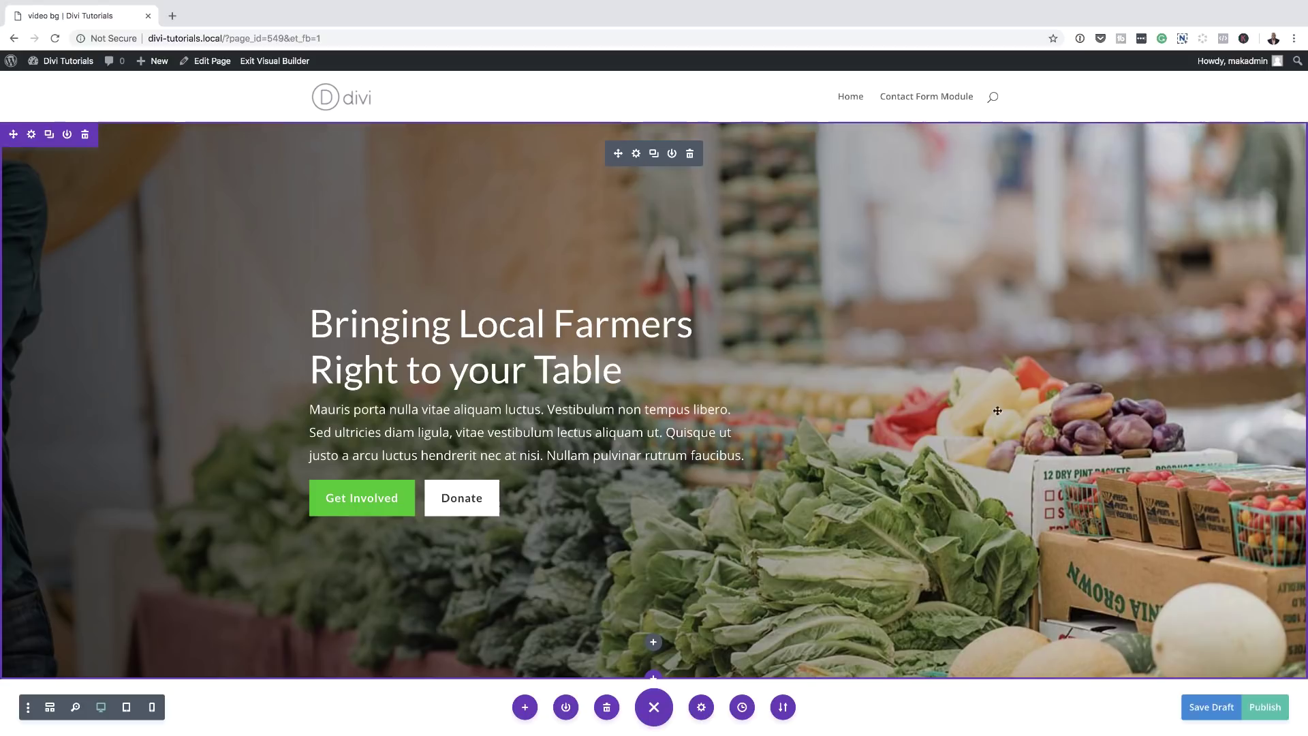
Step: Delete the background image of the fullwidth header module inside the hero section
left_click(637, 154)
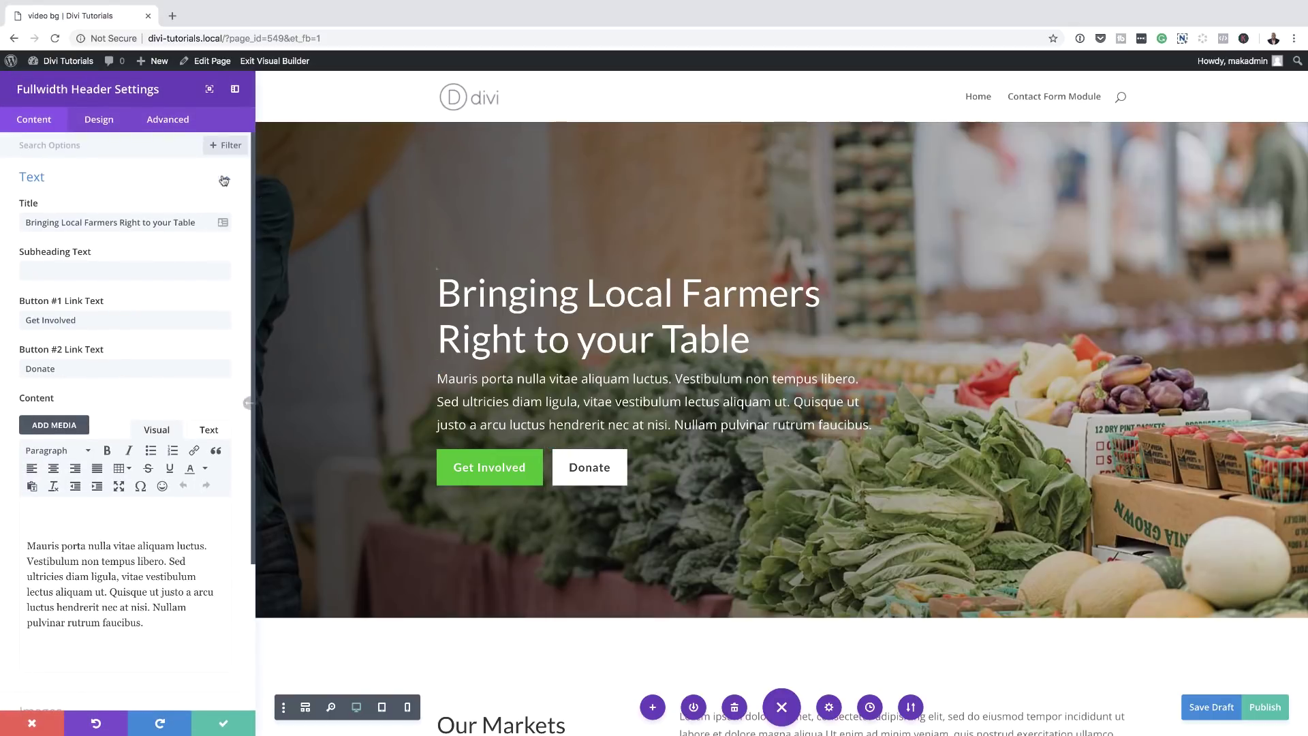
scroll(151, 533, "down", 3)
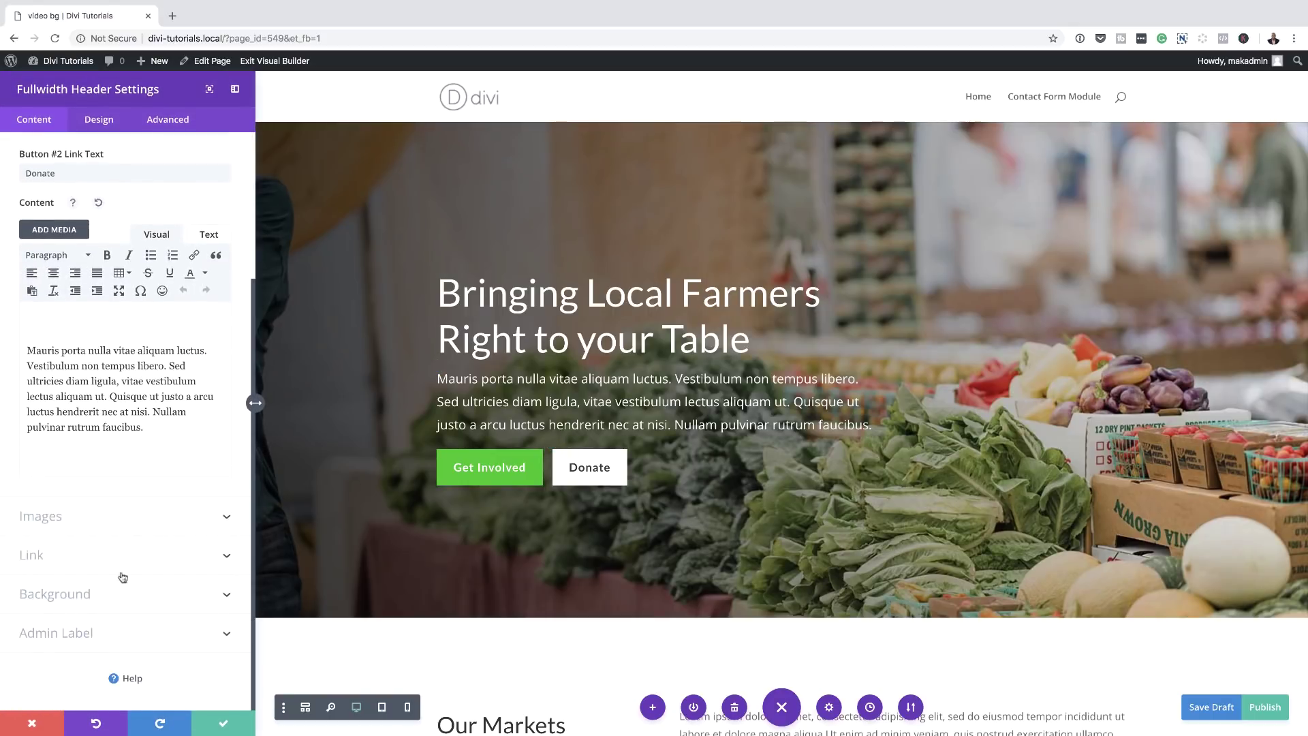
left_click(81, 595)
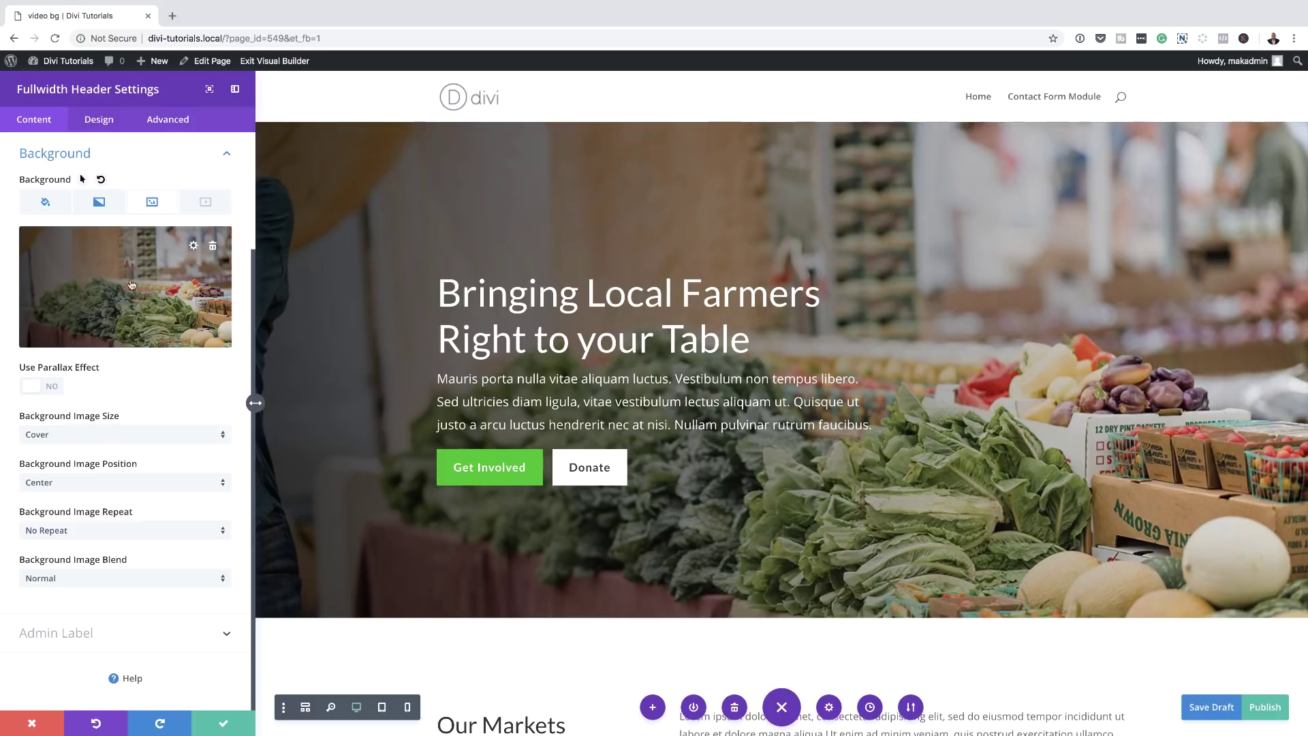
left_click(213, 246)
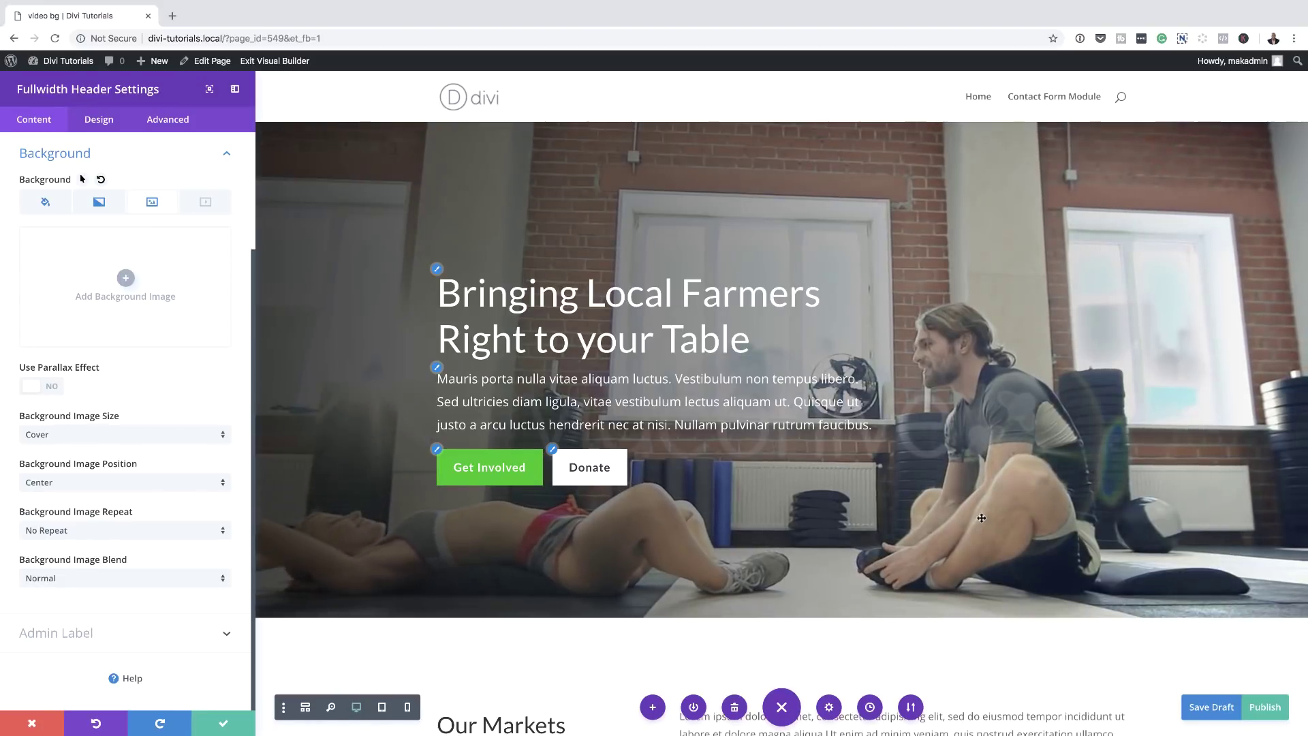
Step: Darken the fullwidth header's gradient overlay by setting its first colour to rgba(0,0,0,0.91), and save the module settings
left_click(101, 207)
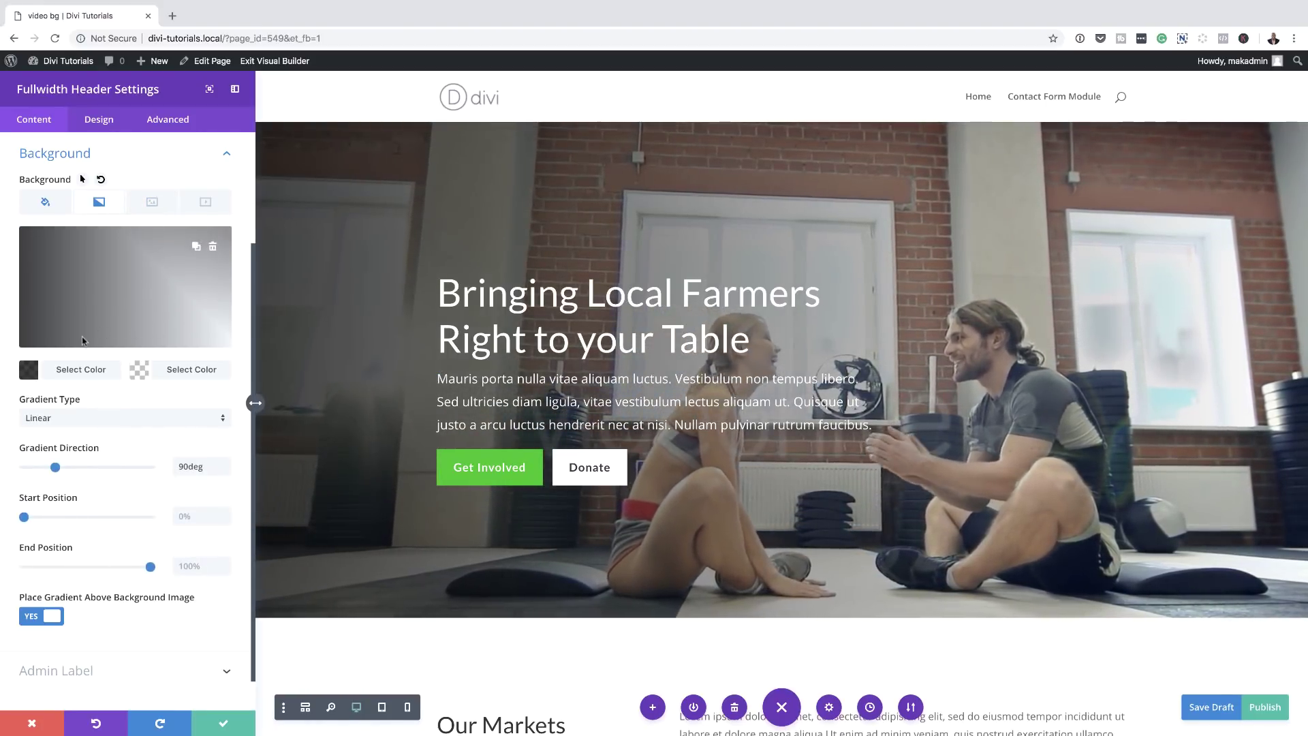
left_click(77, 368)
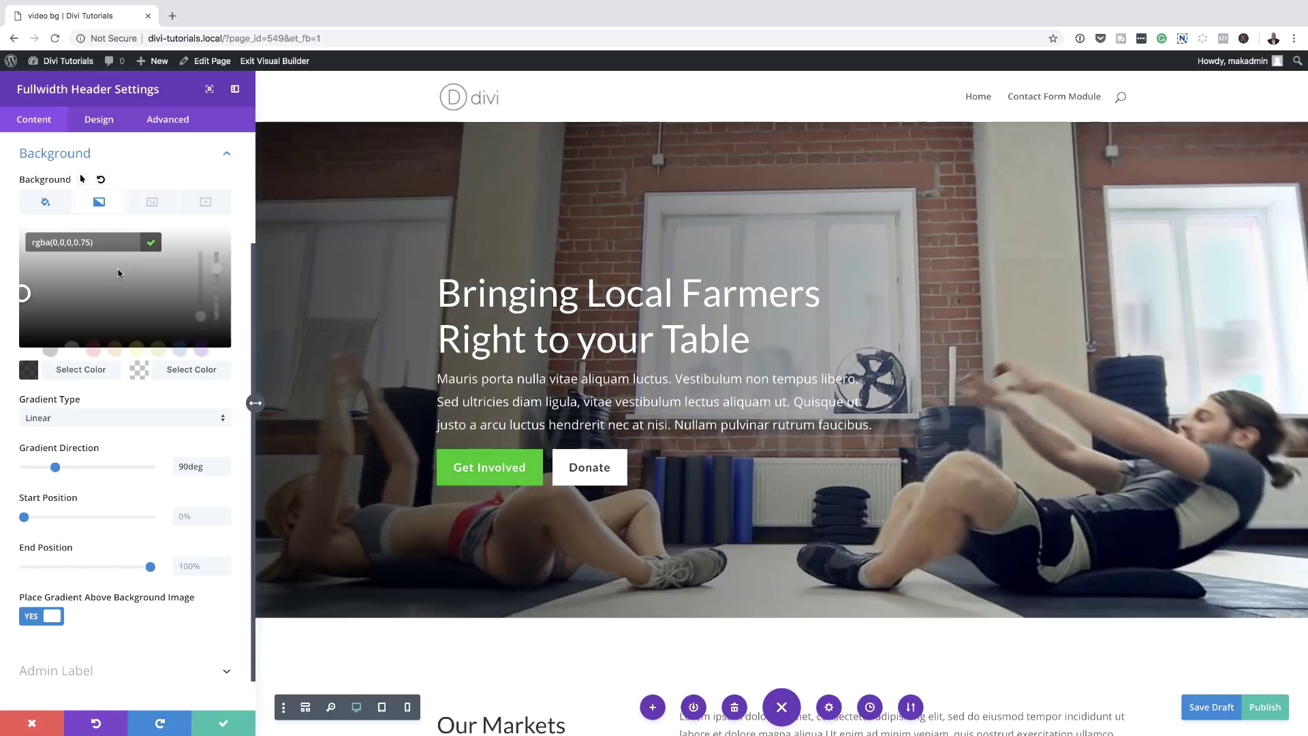
left_click_drag(216, 268, 216, 263)
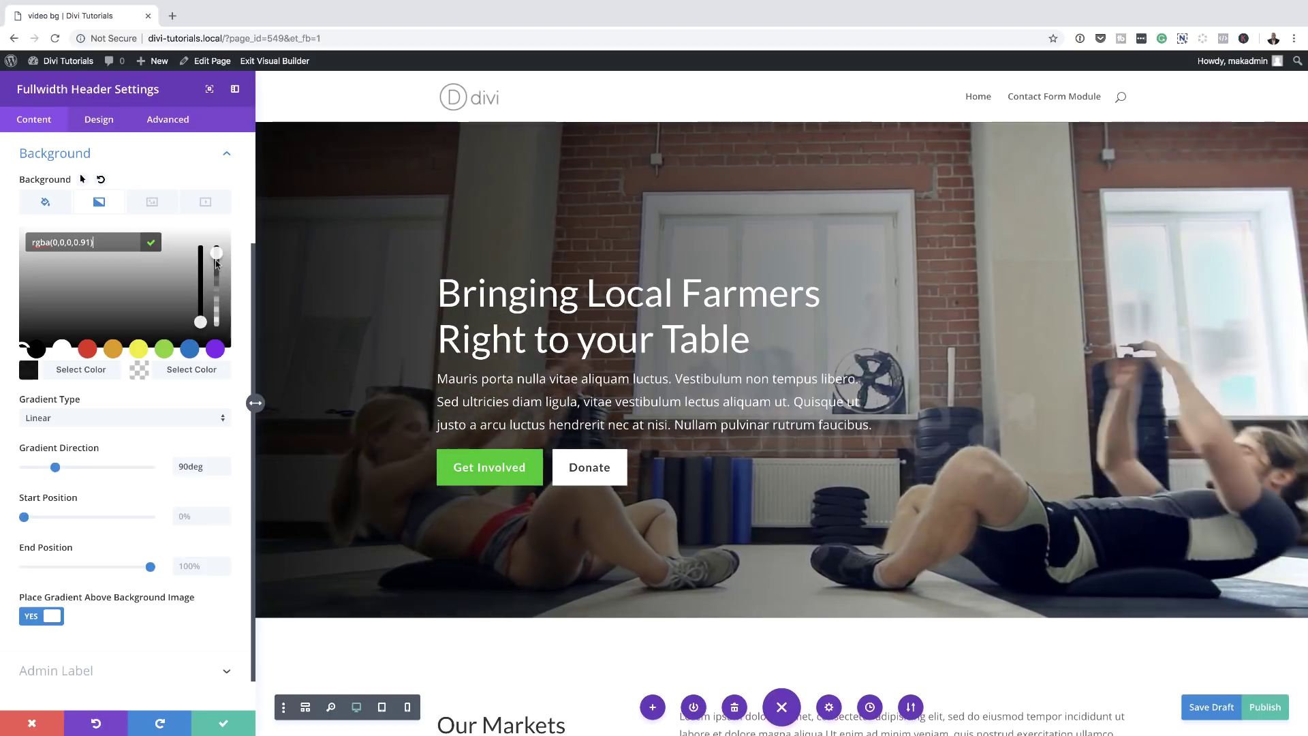
mouse_move(200, 322)
left_mouse_down()
mouse_move(201, 297)
mouse_move(200, 317)
left_mouse_up()
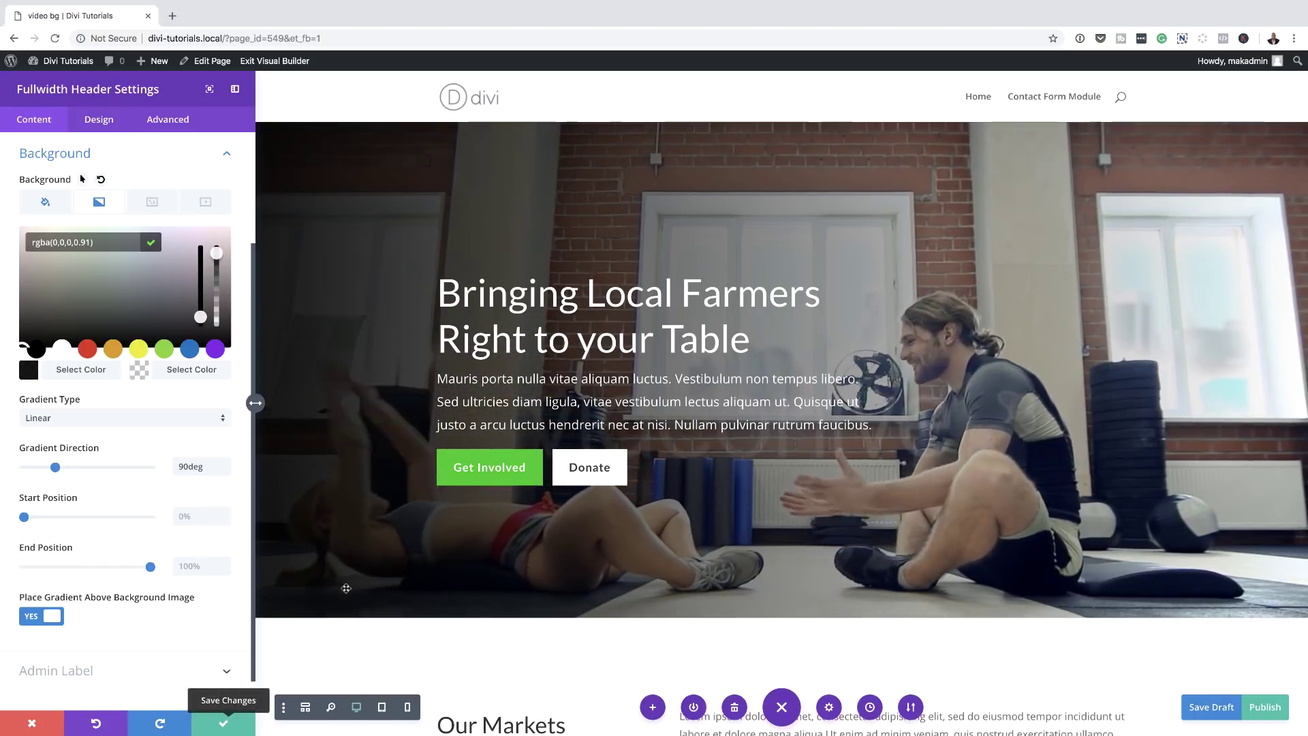
left_click(225, 723)
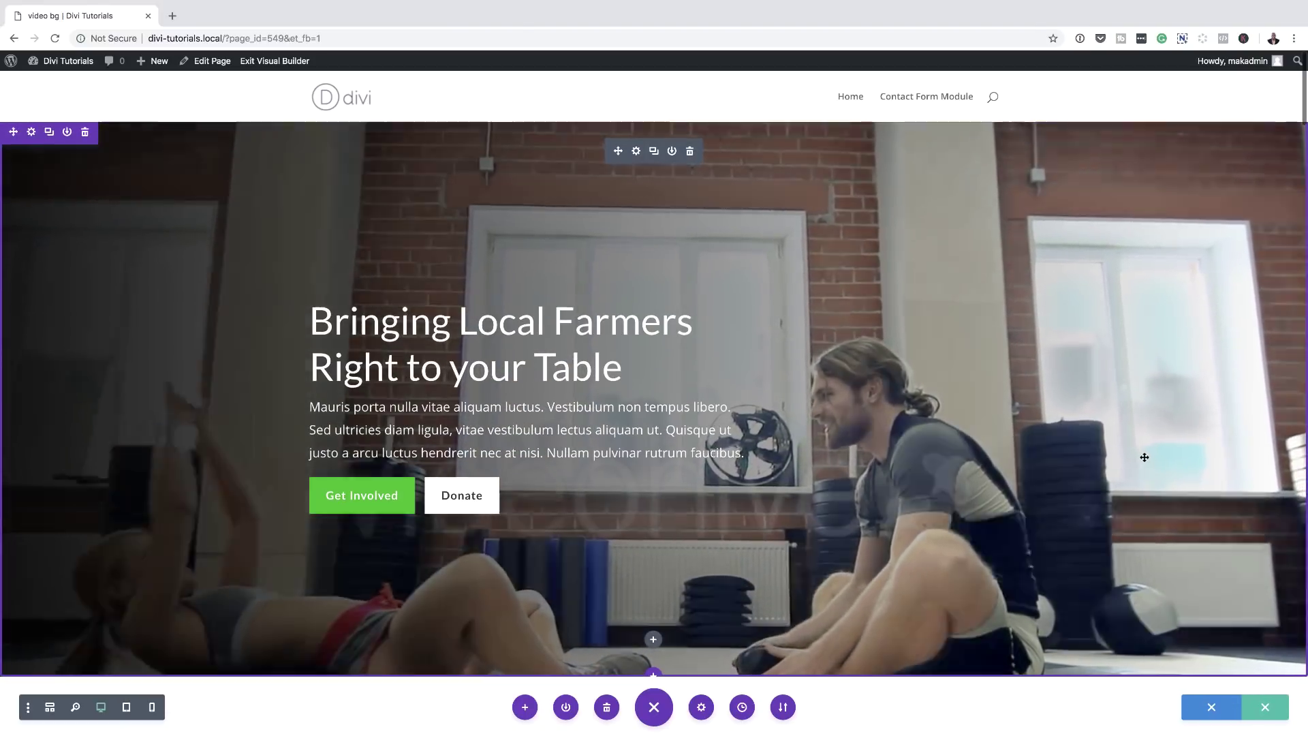
Step: Publish the page with the video hero and exit the Visual Builder
scroll(1192, 454, "down", 1)
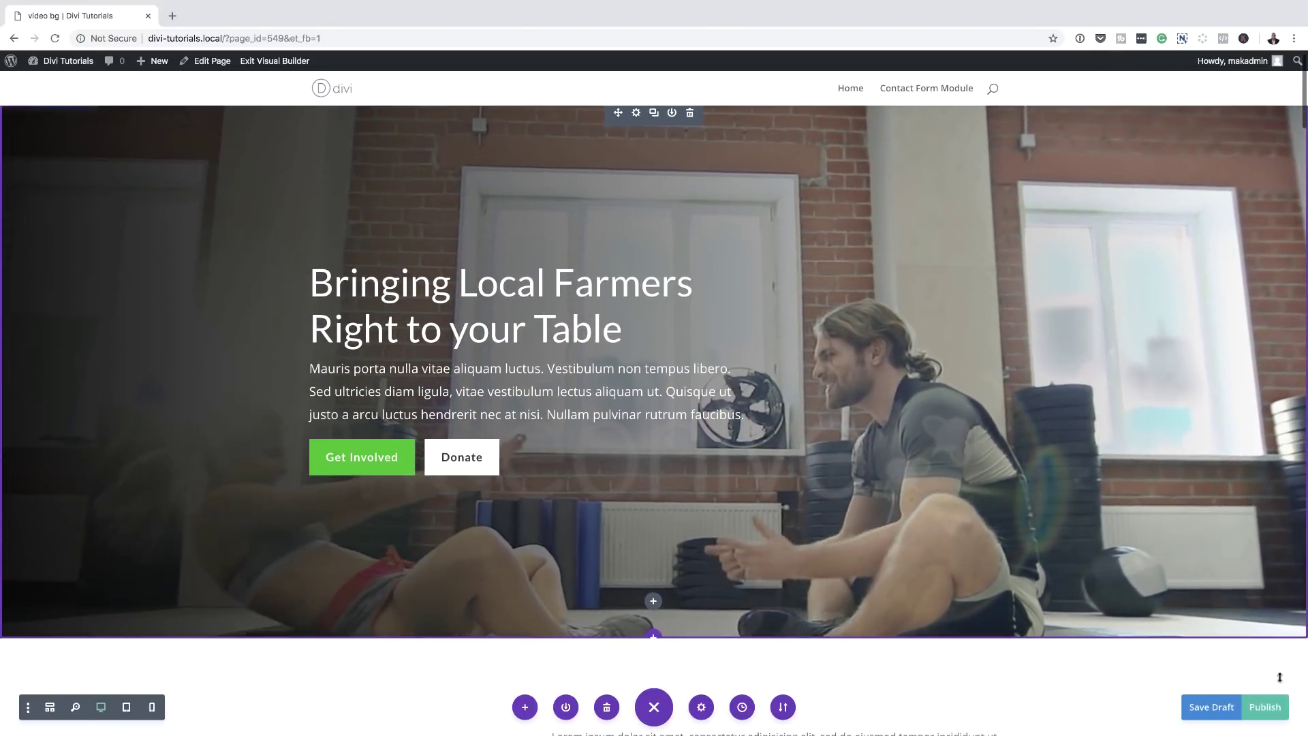
left_click(1267, 707)
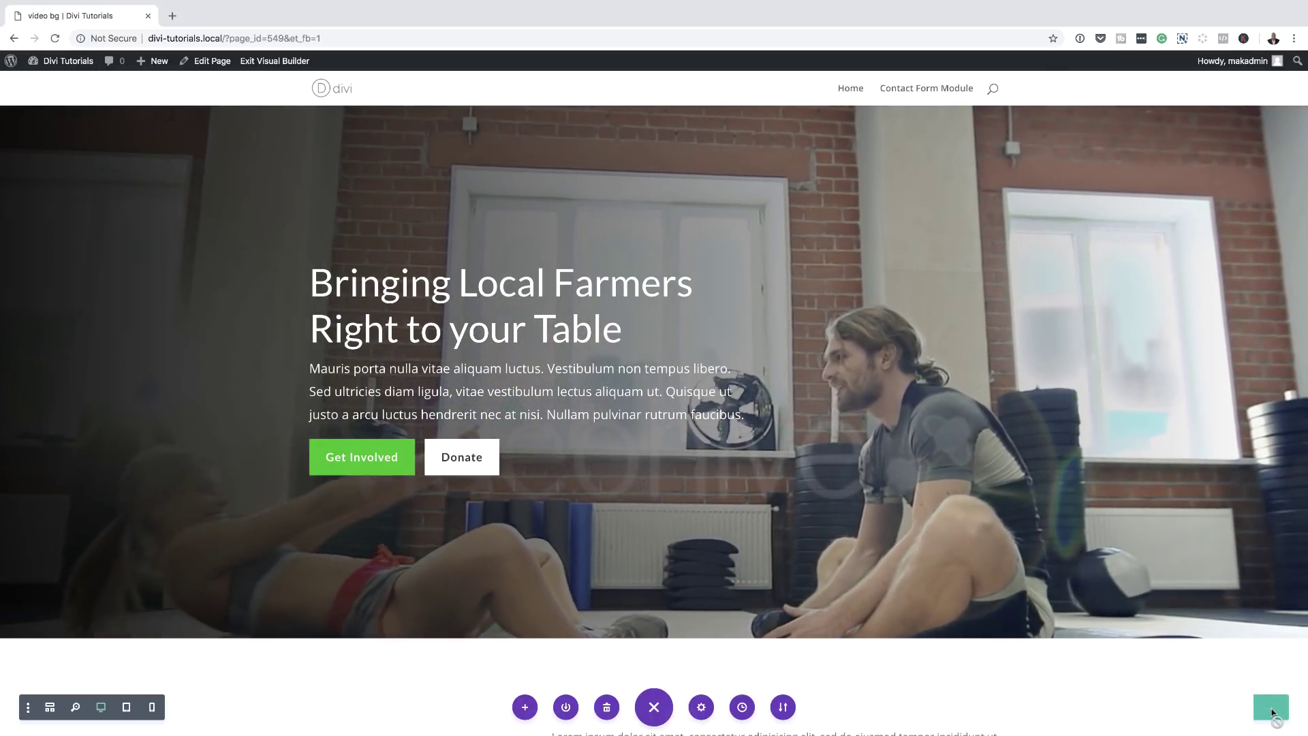
left_click(286, 62)
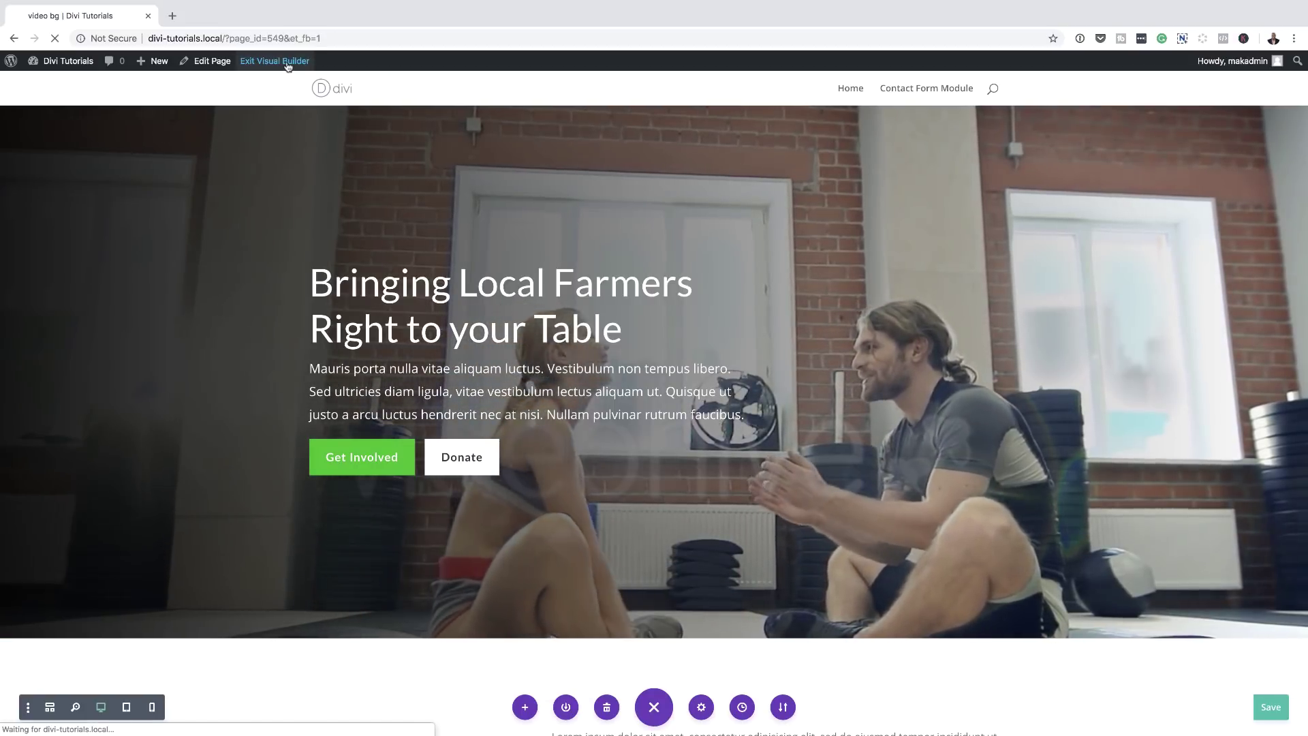
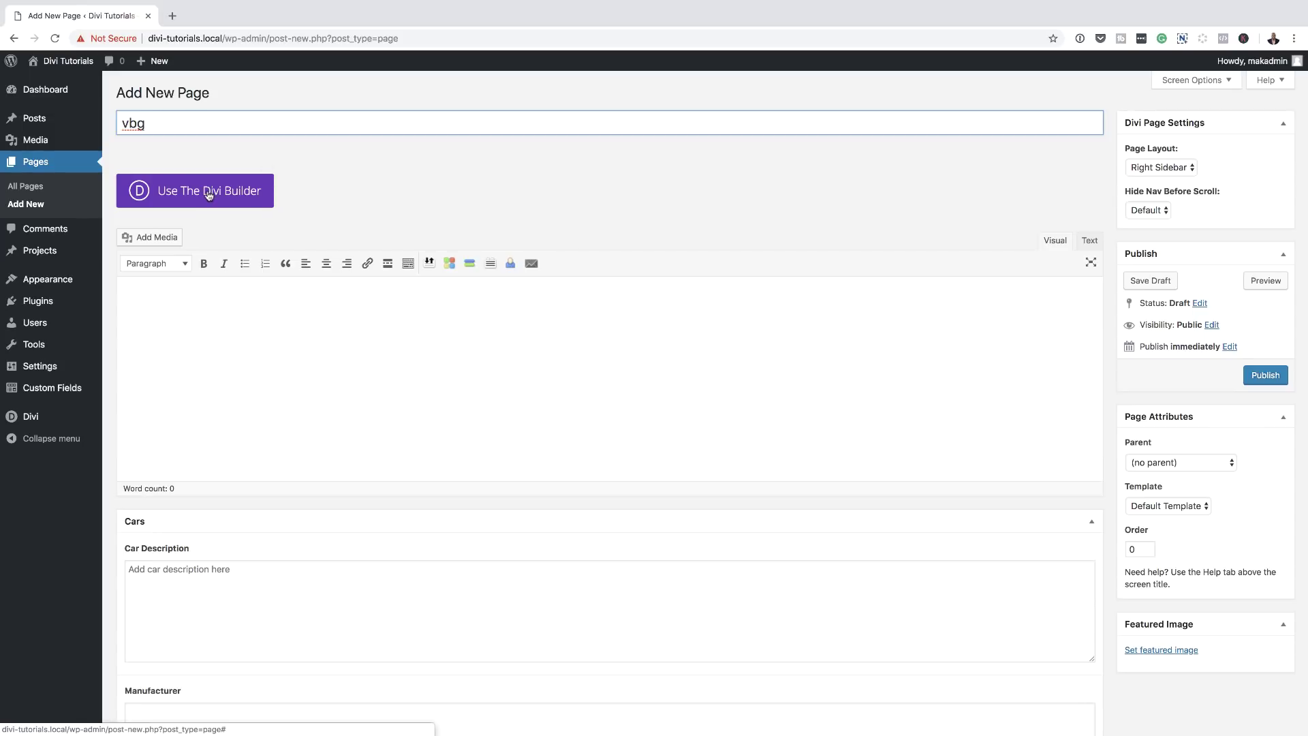
Step: Set the ConvertKit form of the new page vbg to None and publish the page
scroll(450, 399, "down", 15)
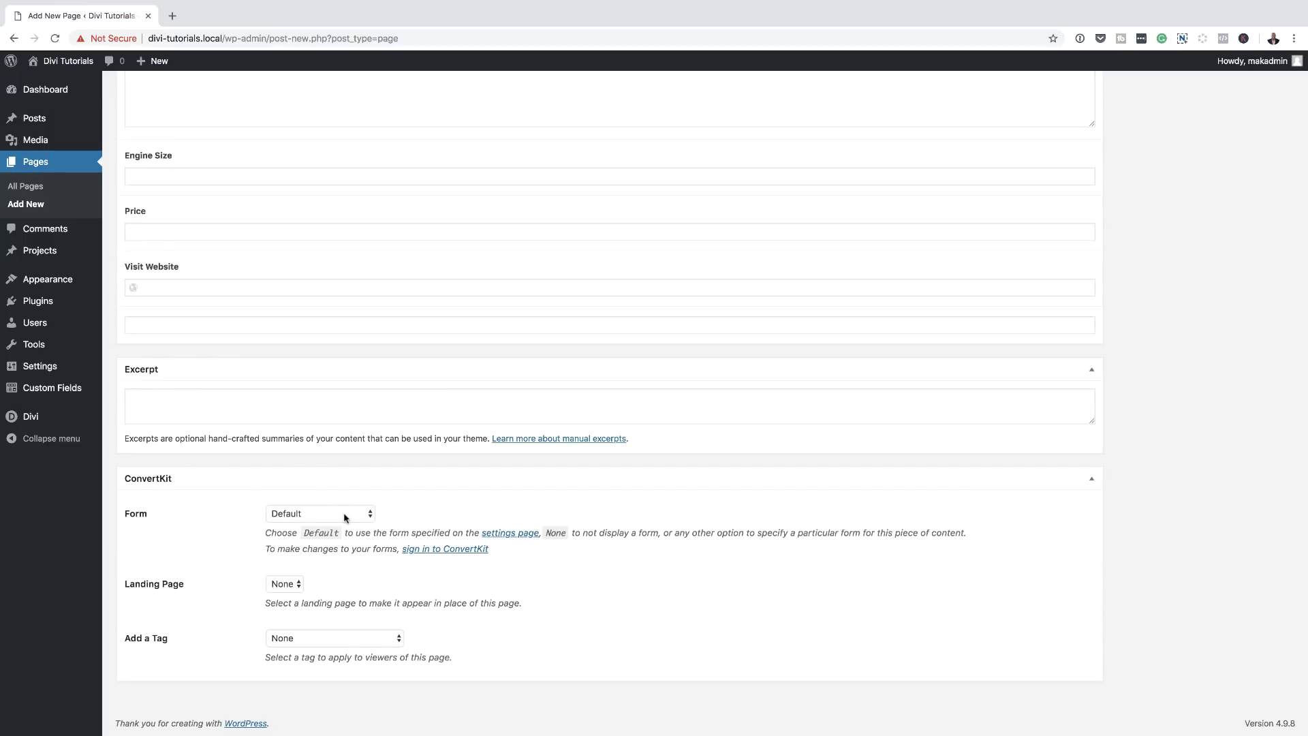
left_click(344, 517)
left_click(340, 441)
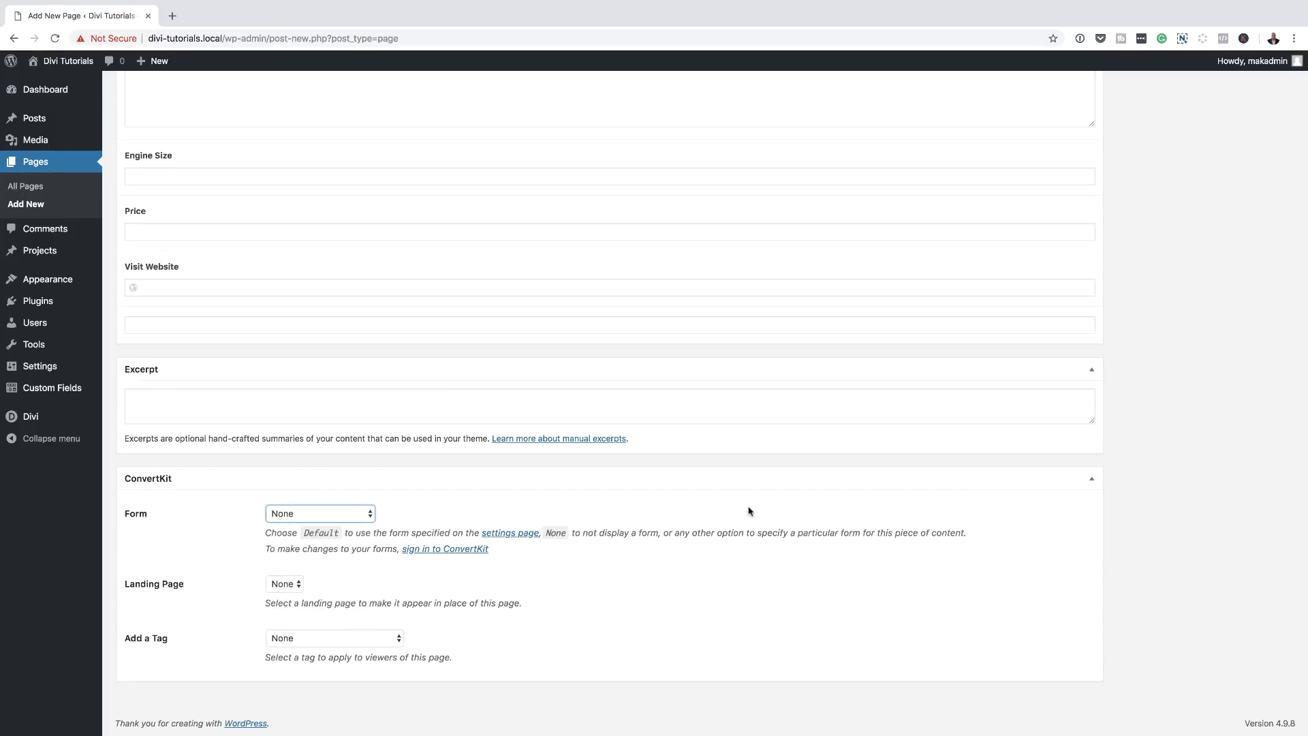
scroll(1033, 553, "up", 15)
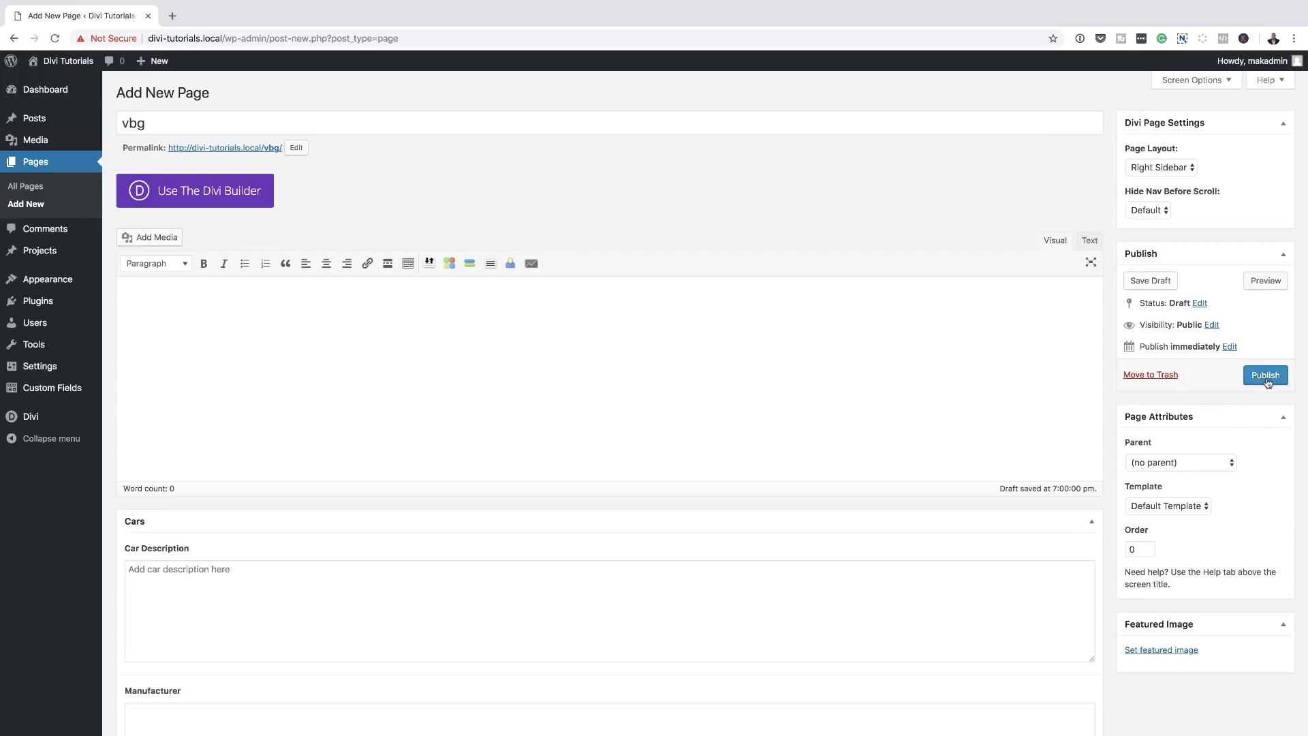
left_click(1266, 376)
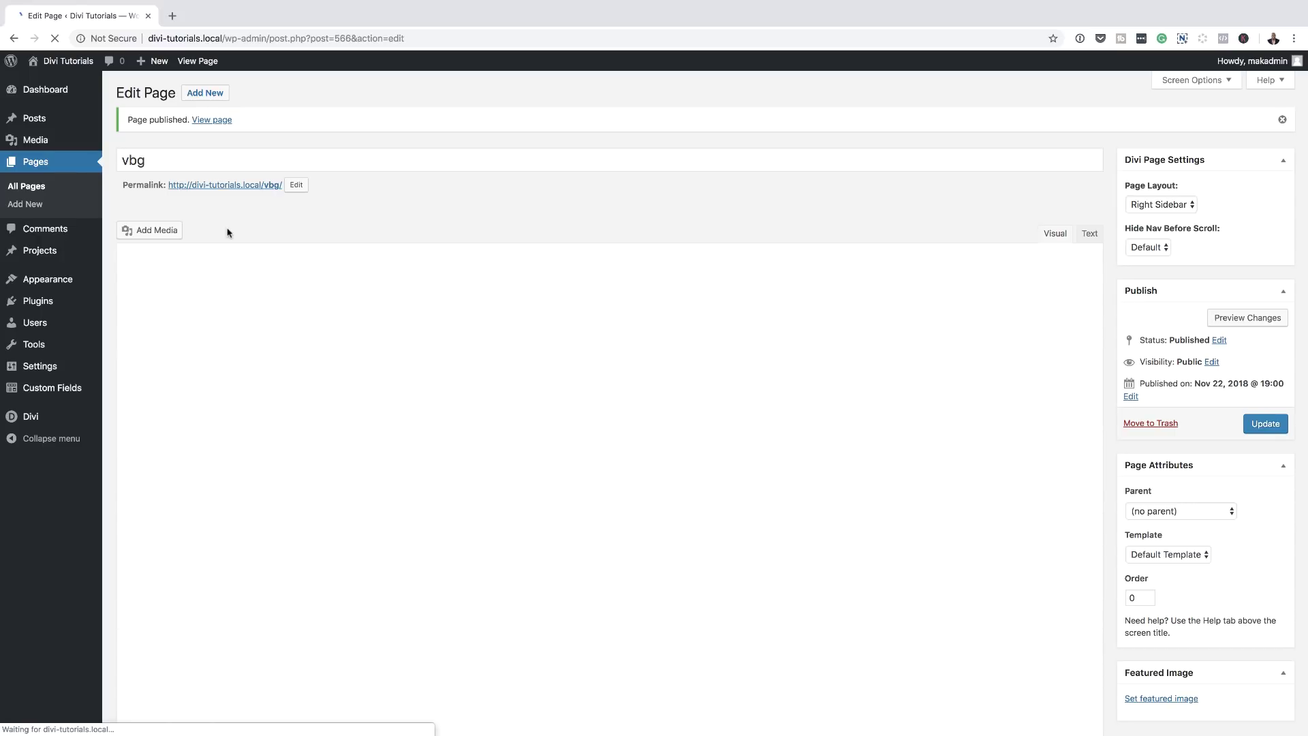
Step: Enable the Divi Builder for the vbg page, launch the Visual Builder and choose to build from scratch
left_click(203, 234)
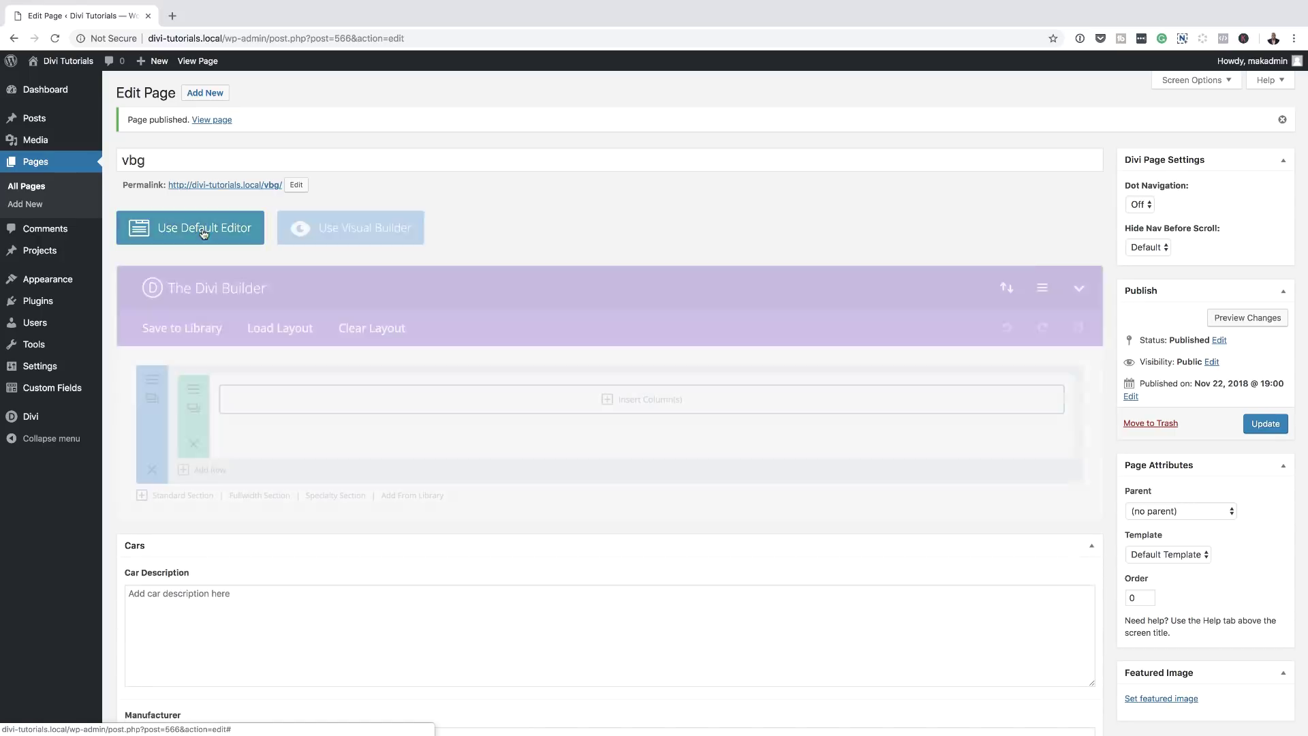
left_click(364, 232)
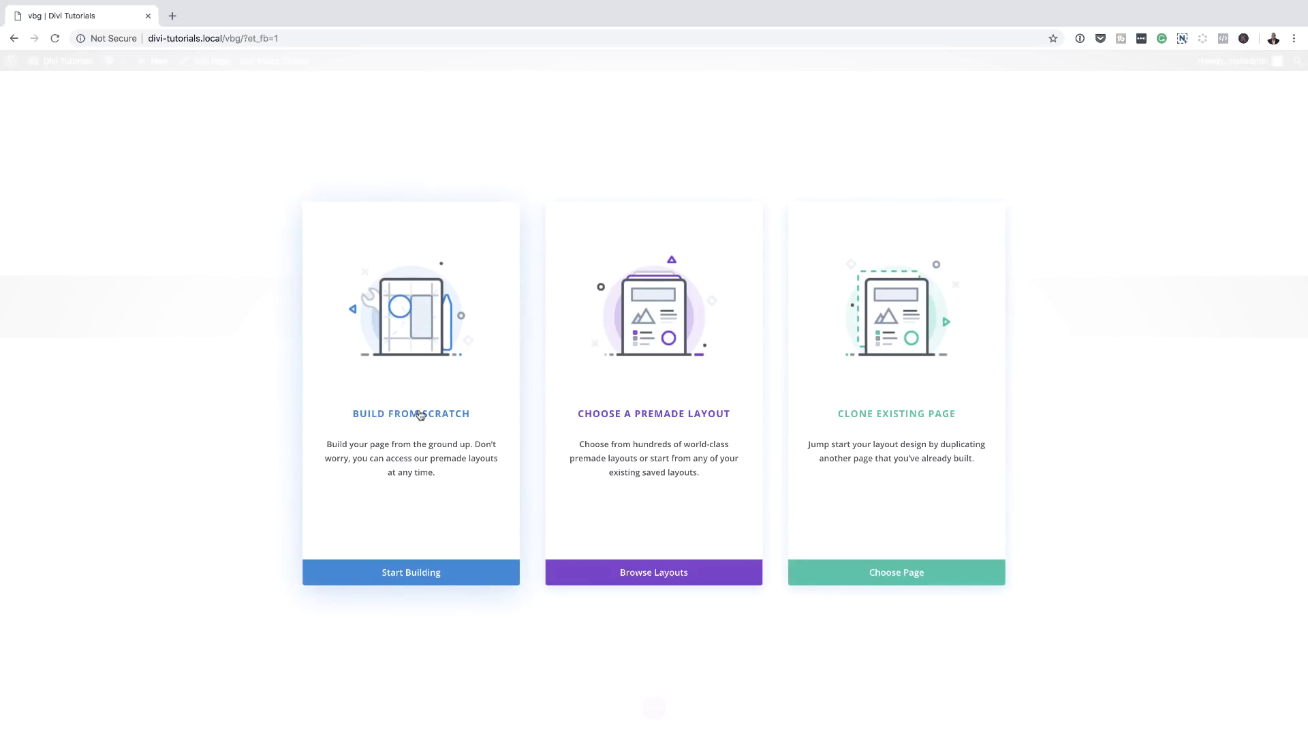
left_click(457, 417)
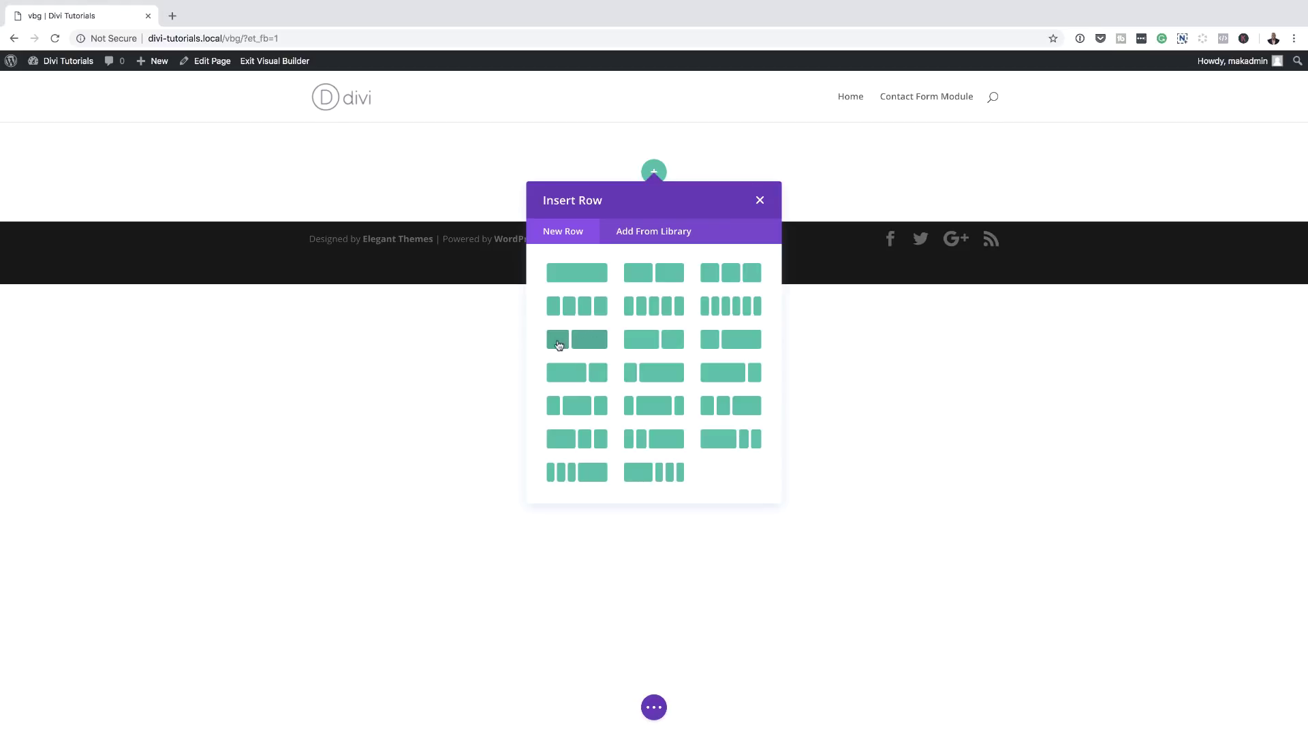
Step: Insert a two-fifths and three-fifths column row, and add a Call To Action module with default content to its narrower column
left_click(595, 343)
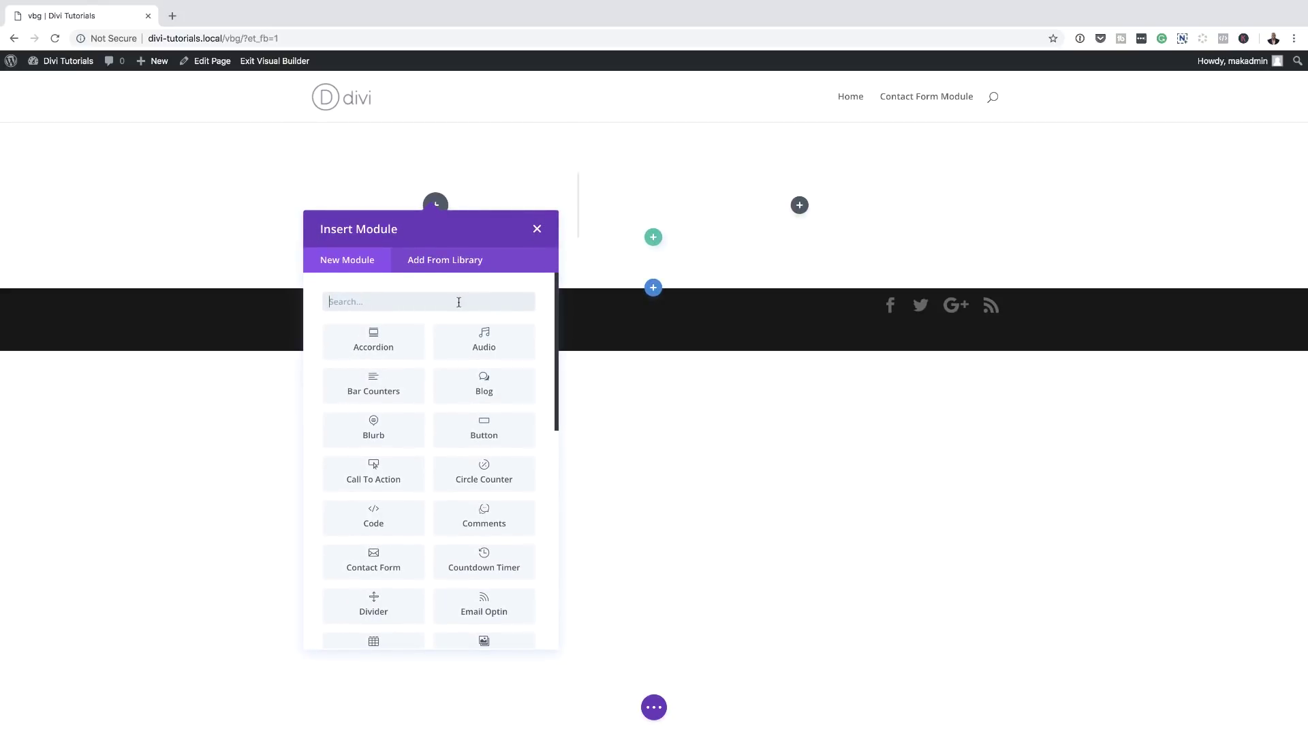
left_click(388, 473)
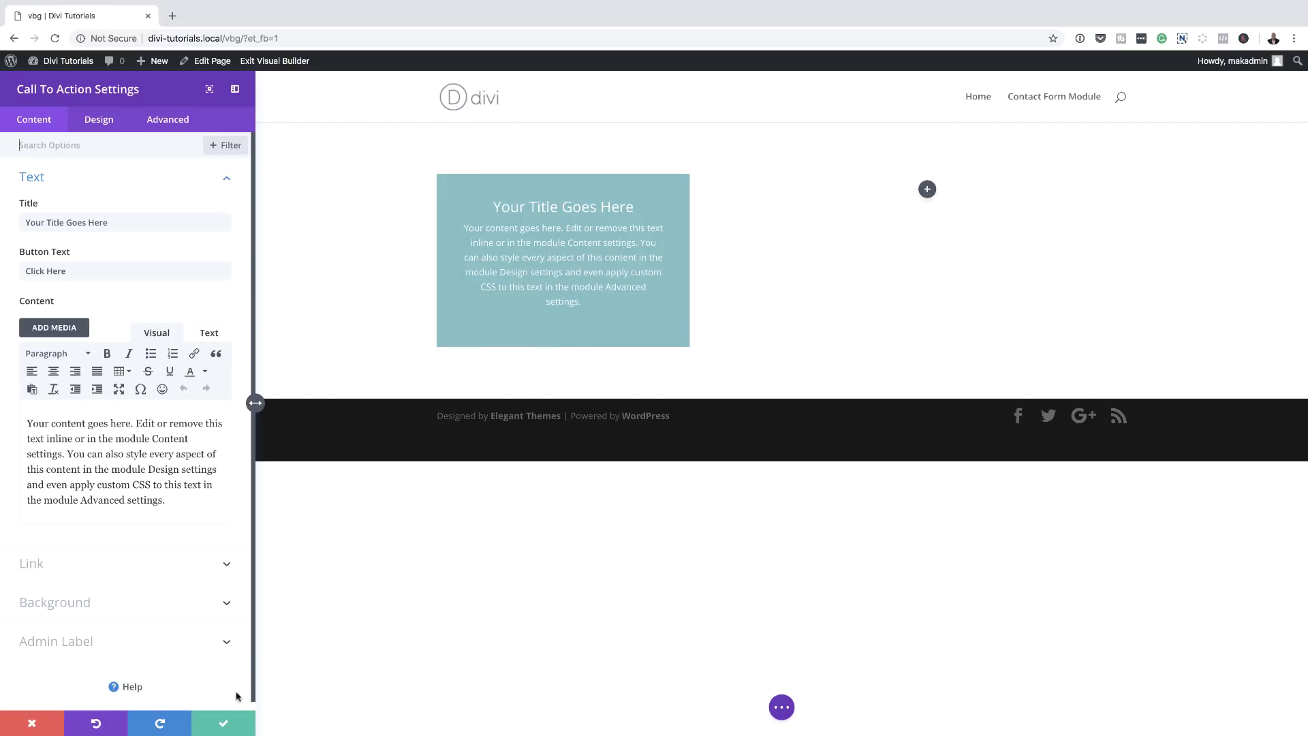
left_click(225, 724)
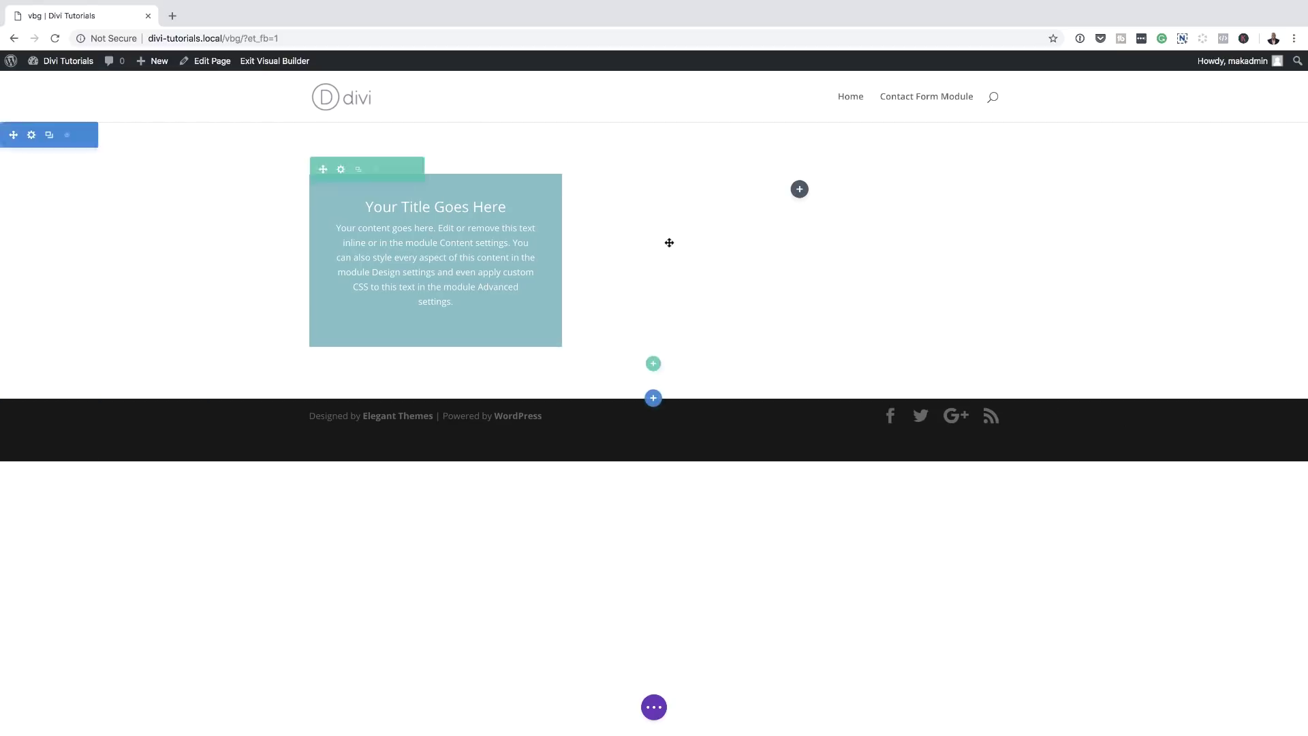
Step: Set 10643875.mp4 from the media library as the new section's MP4 background video and save the section settings
left_click(31, 135)
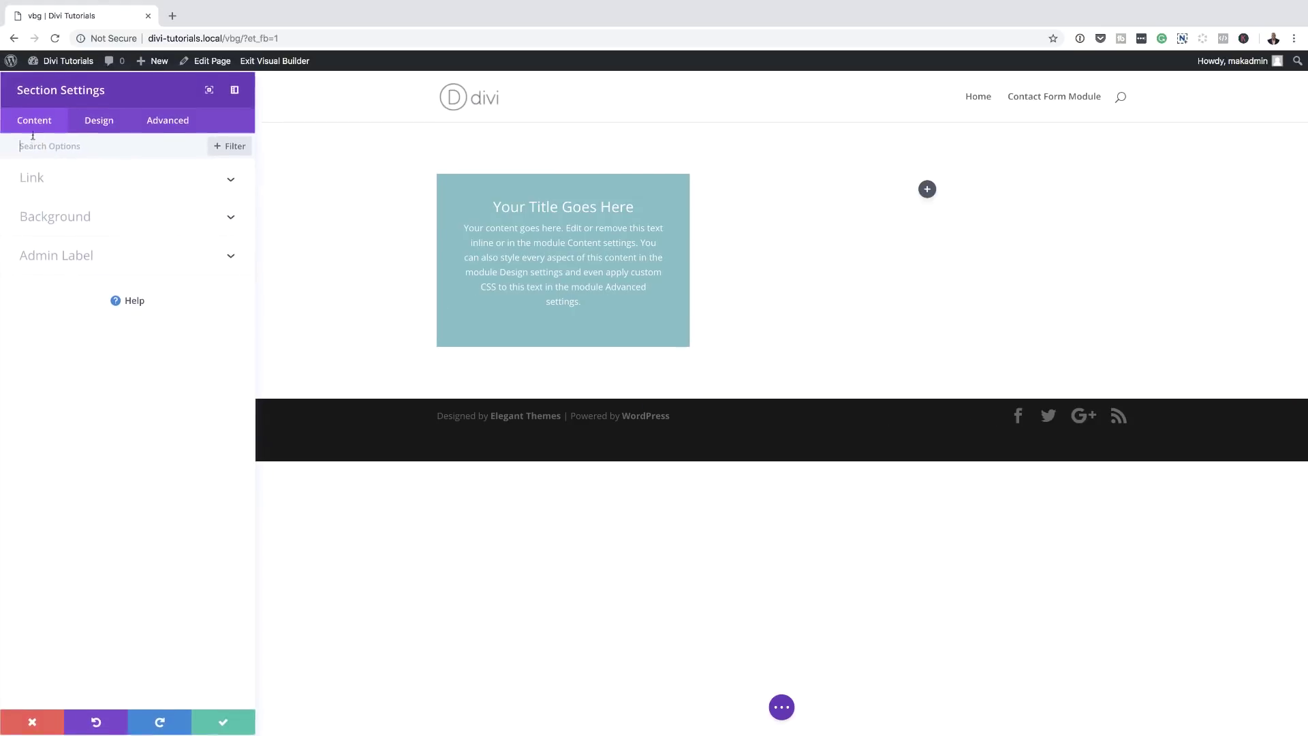
left_click(76, 218)
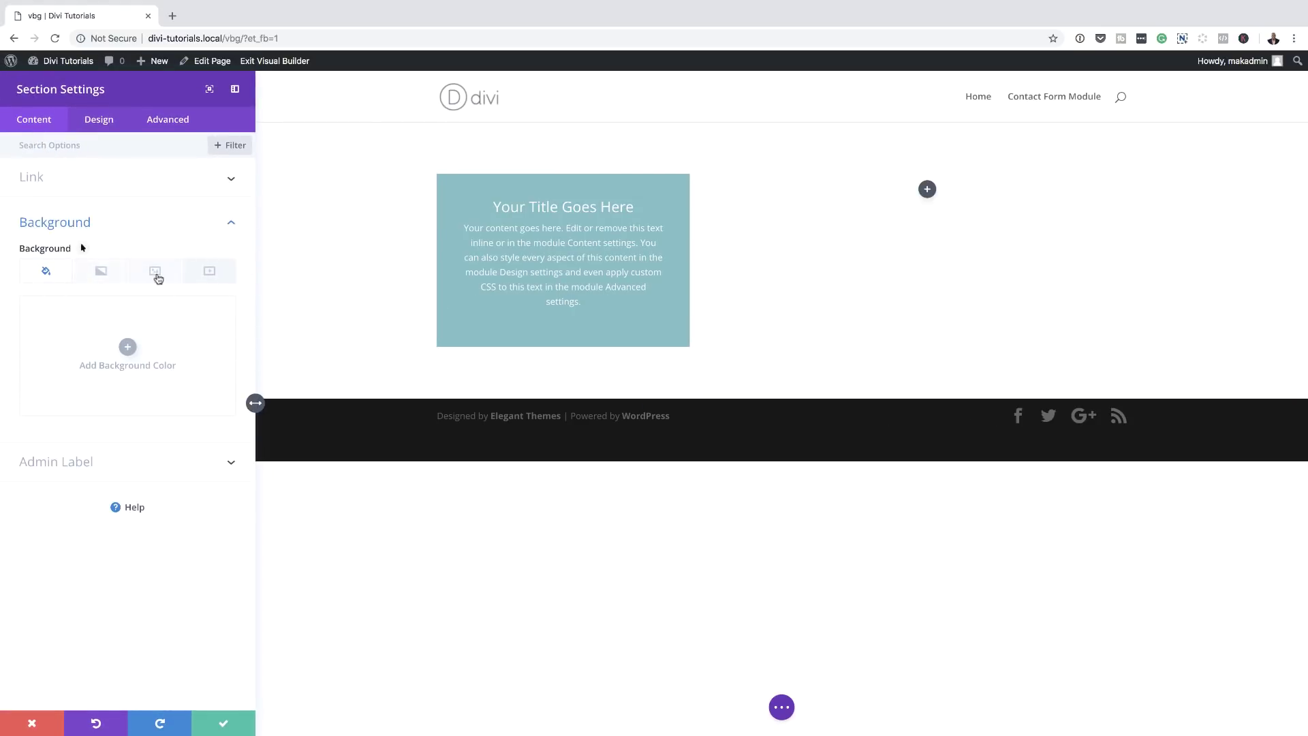
left_click(217, 272)
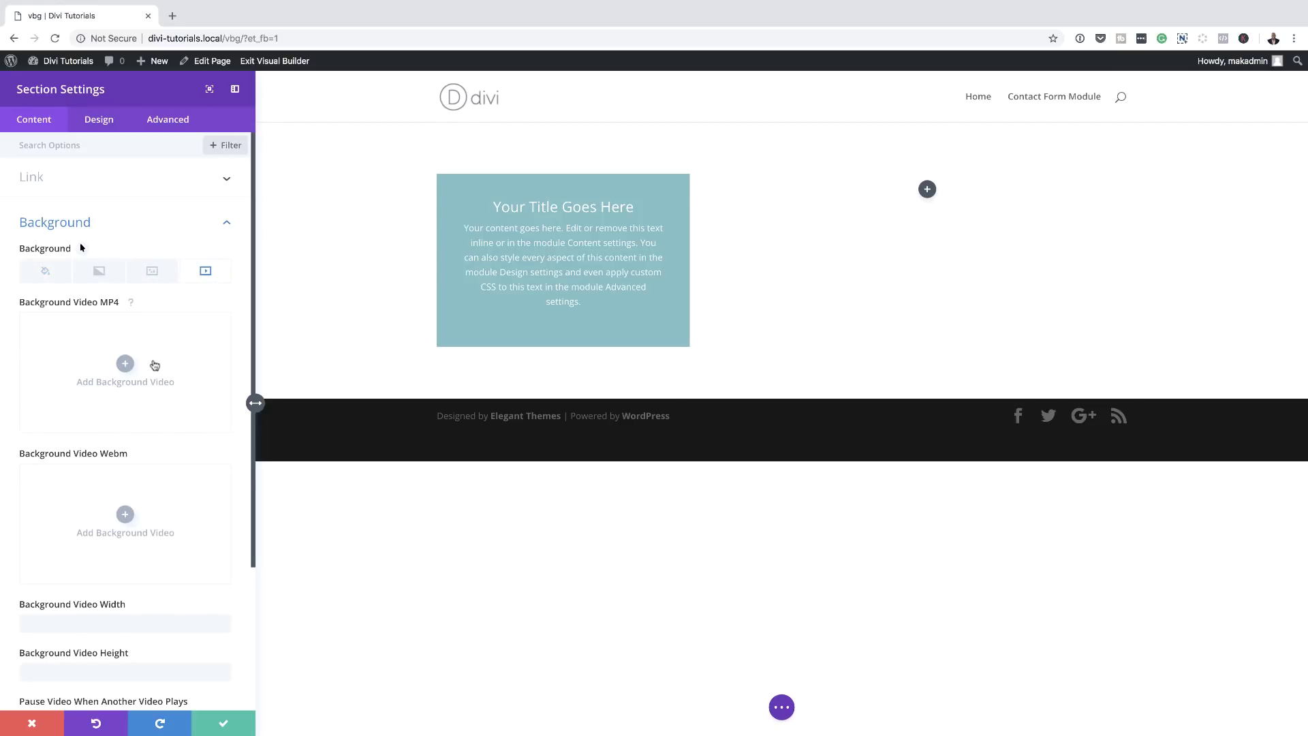
left_click(125, 364)
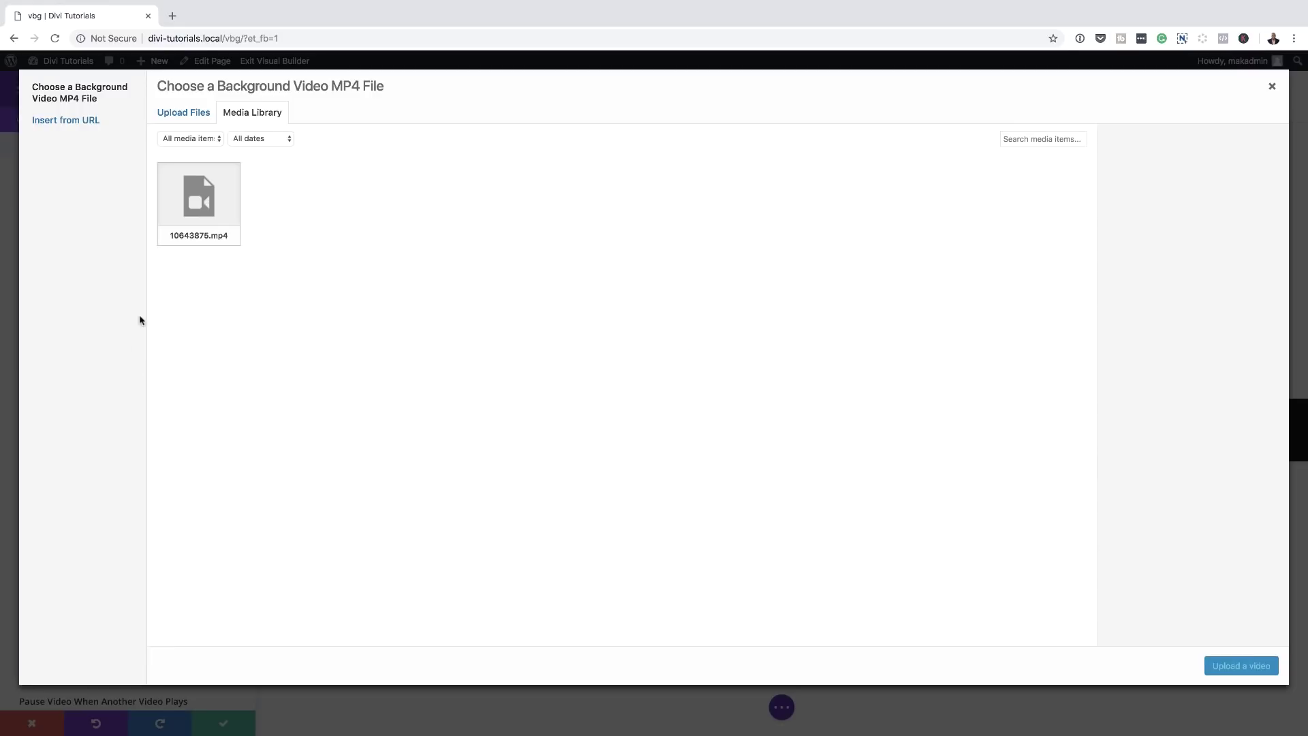
left_click(212, 213)
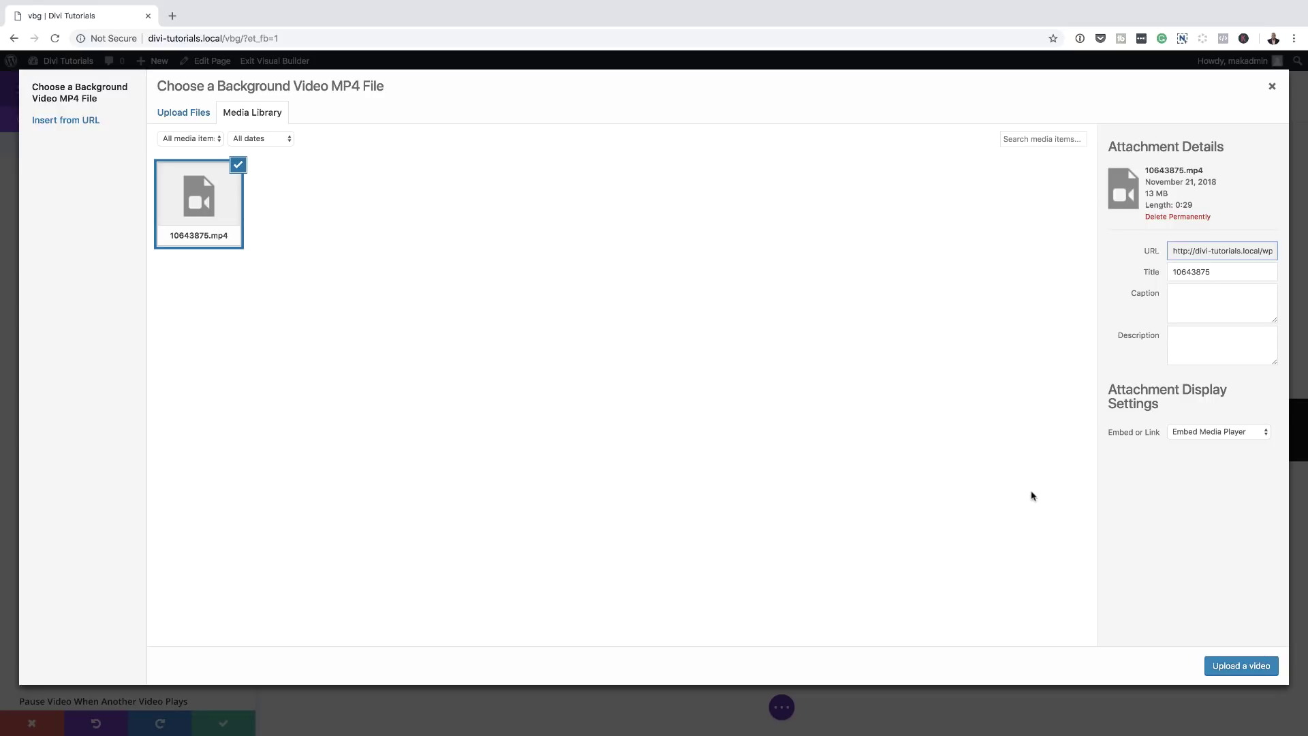
left_click(1248, 674)
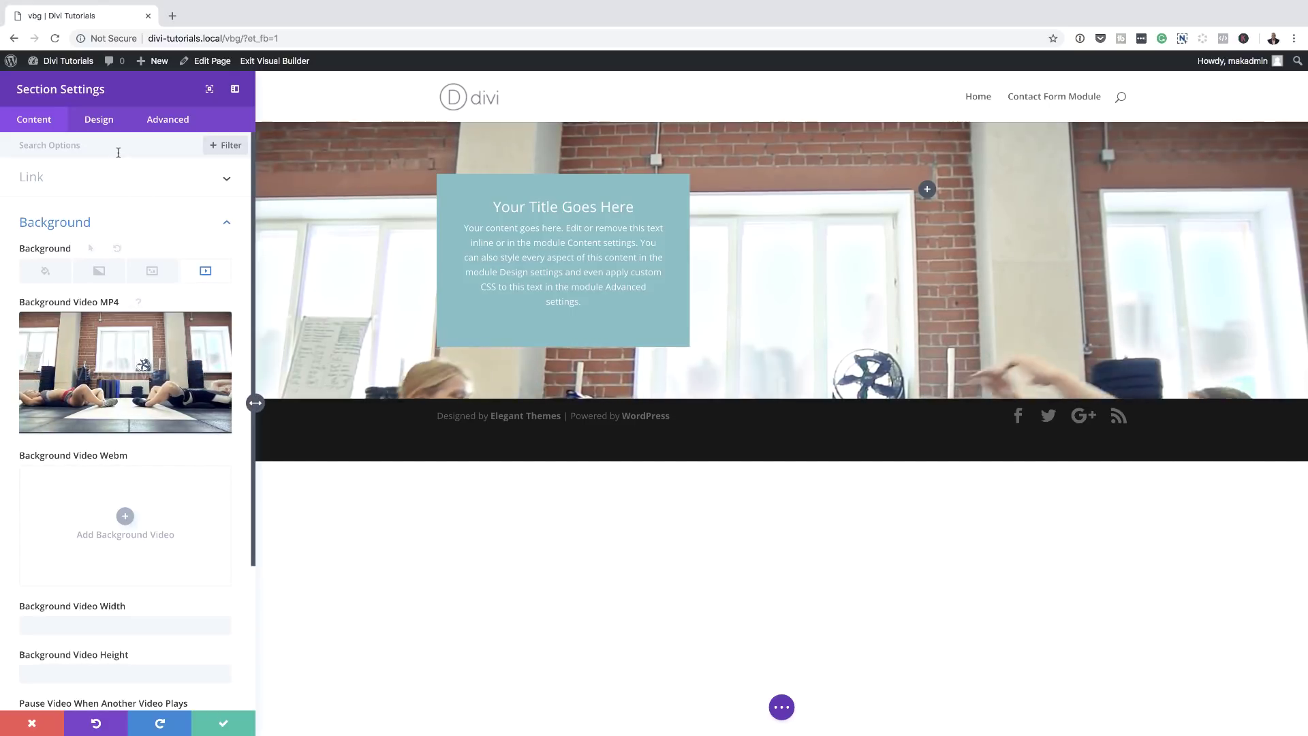
left_click(223, 722)
Step: Set the row's linked top and bottom custom margins to 187px and save the row settings
mouse_move(344, 175)
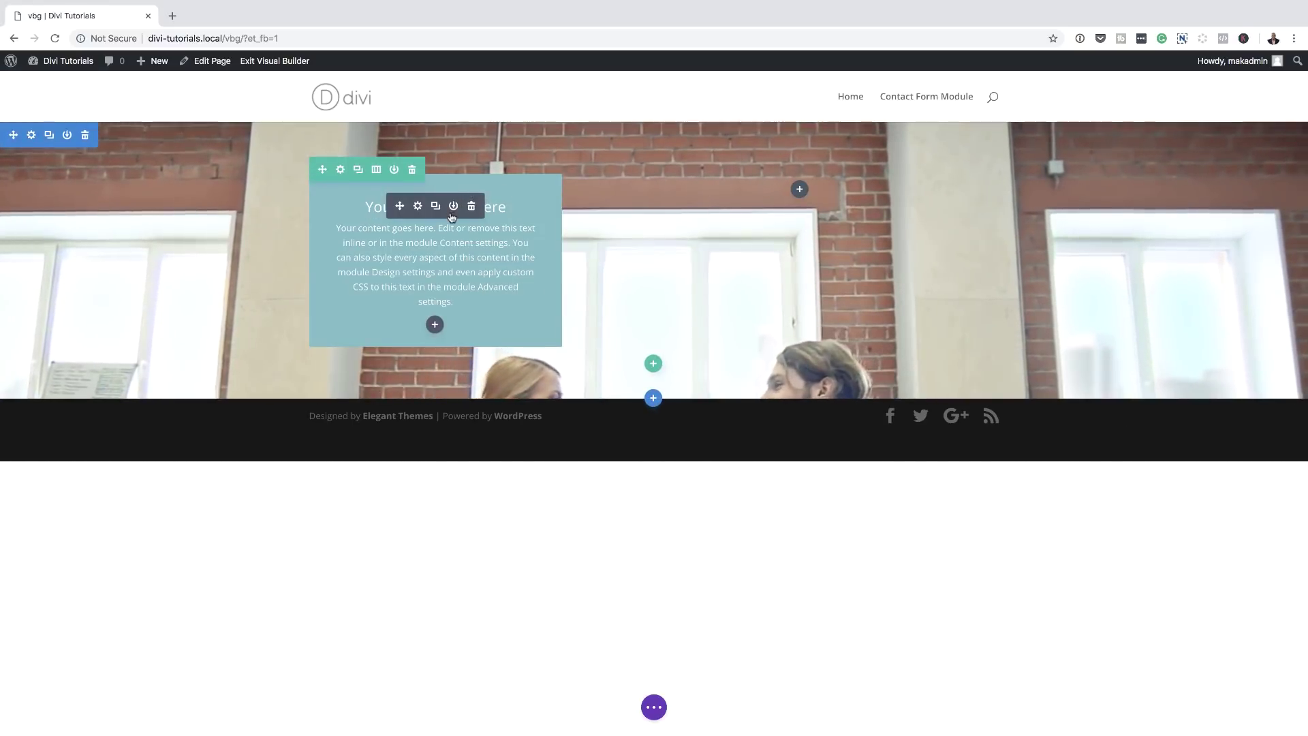
left_click(342, 170)
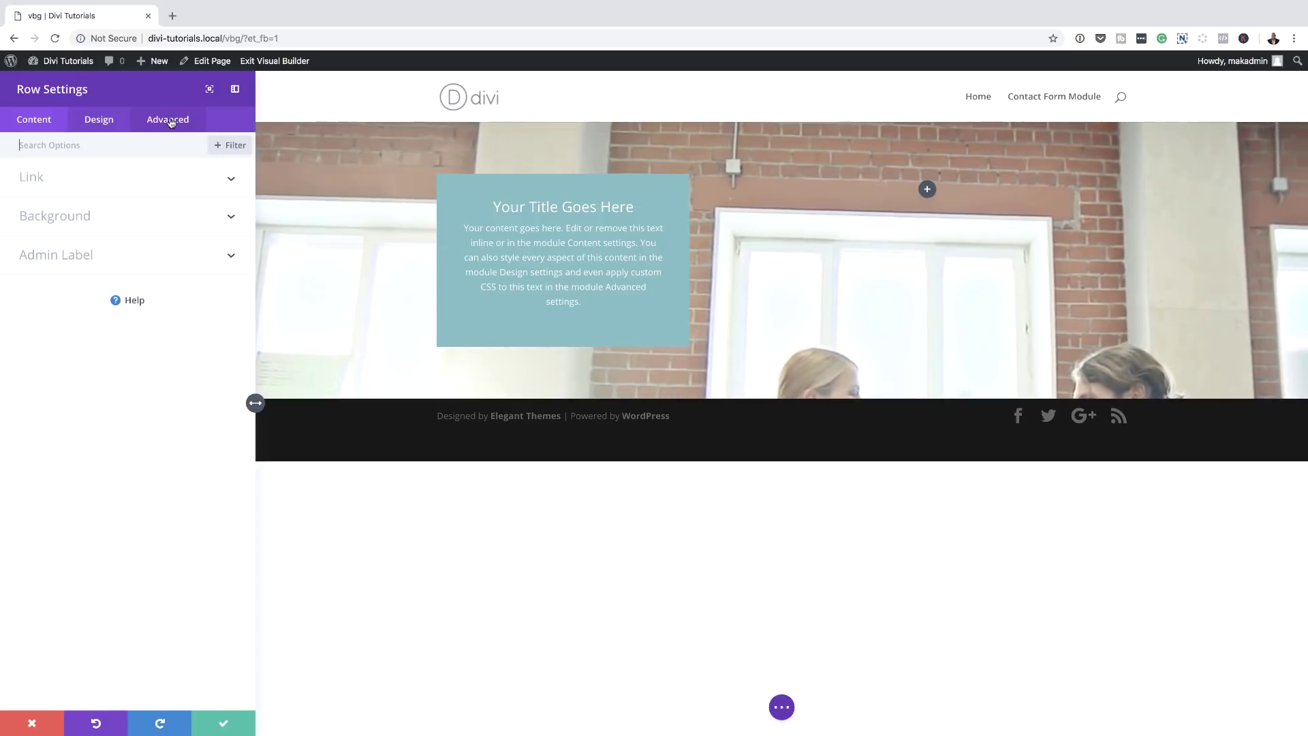
left_click(99, 120)
left_click(55, 257)
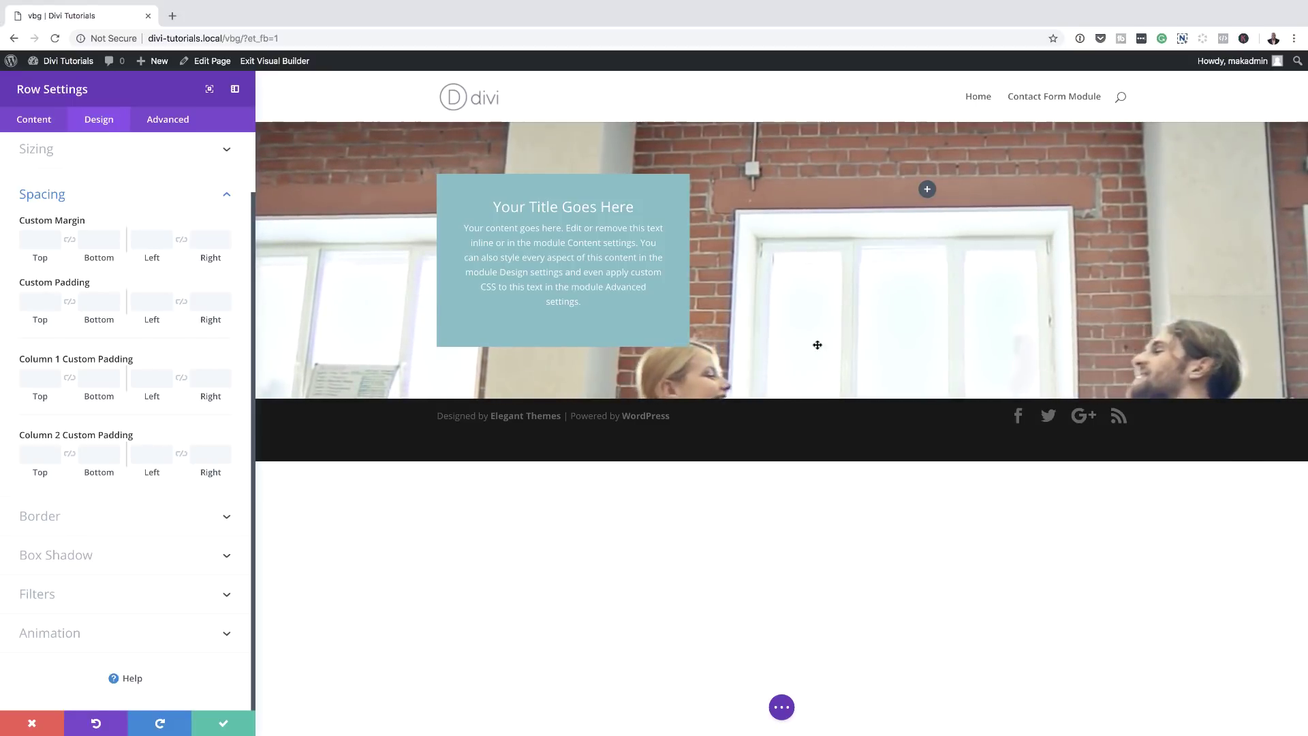
left_click(70, 240)
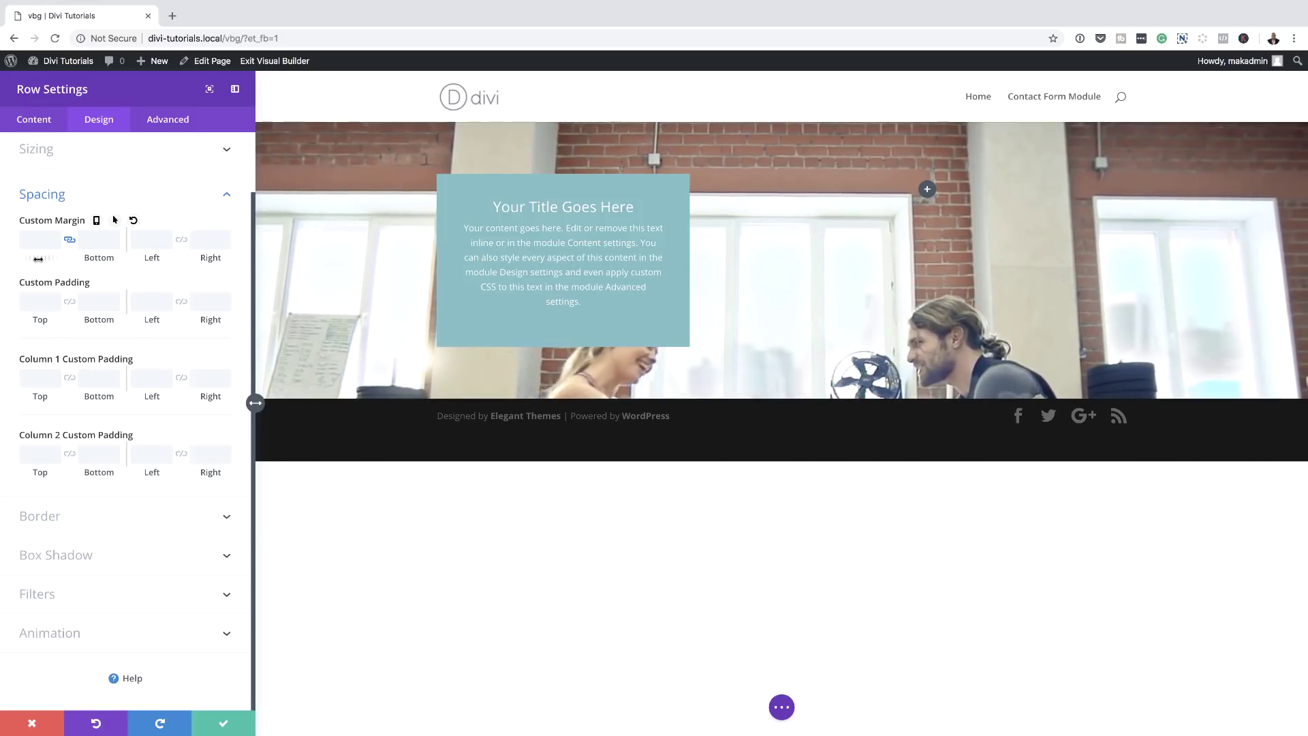
left_click_drag(38, 259, 167, 273)
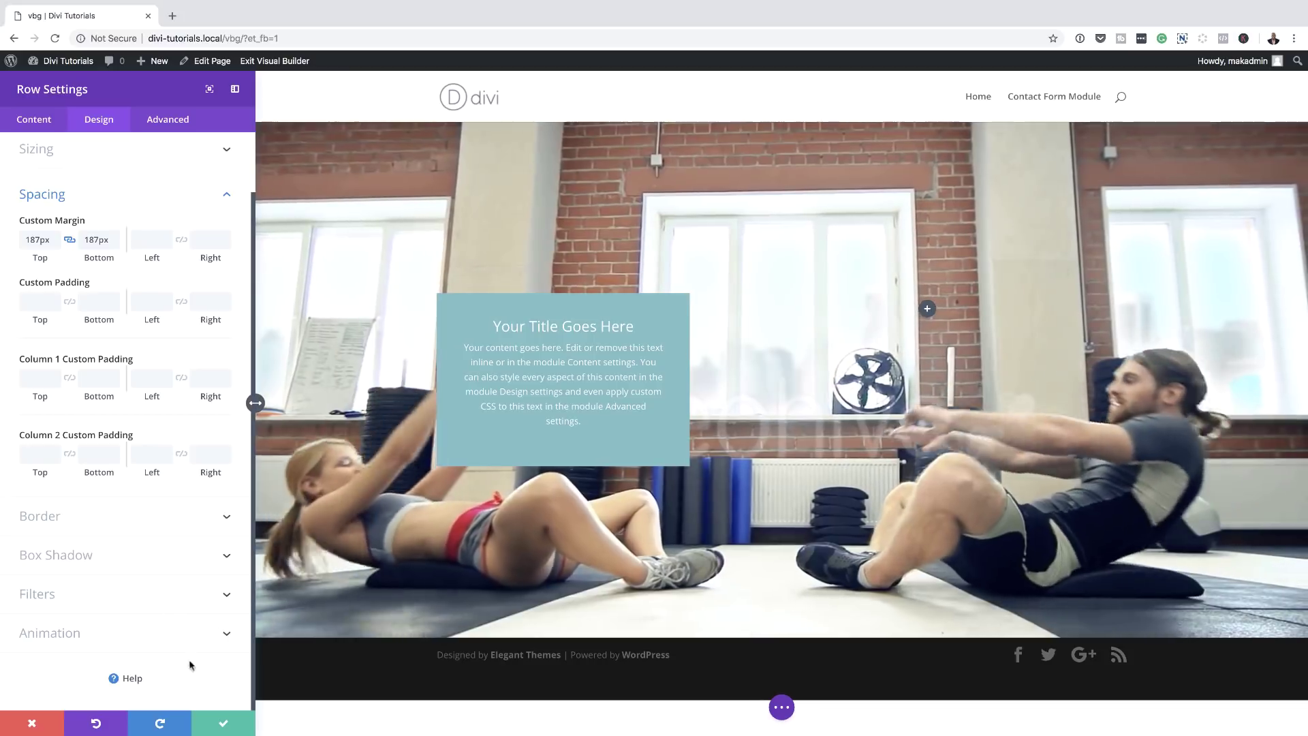
left_click(222, 723)
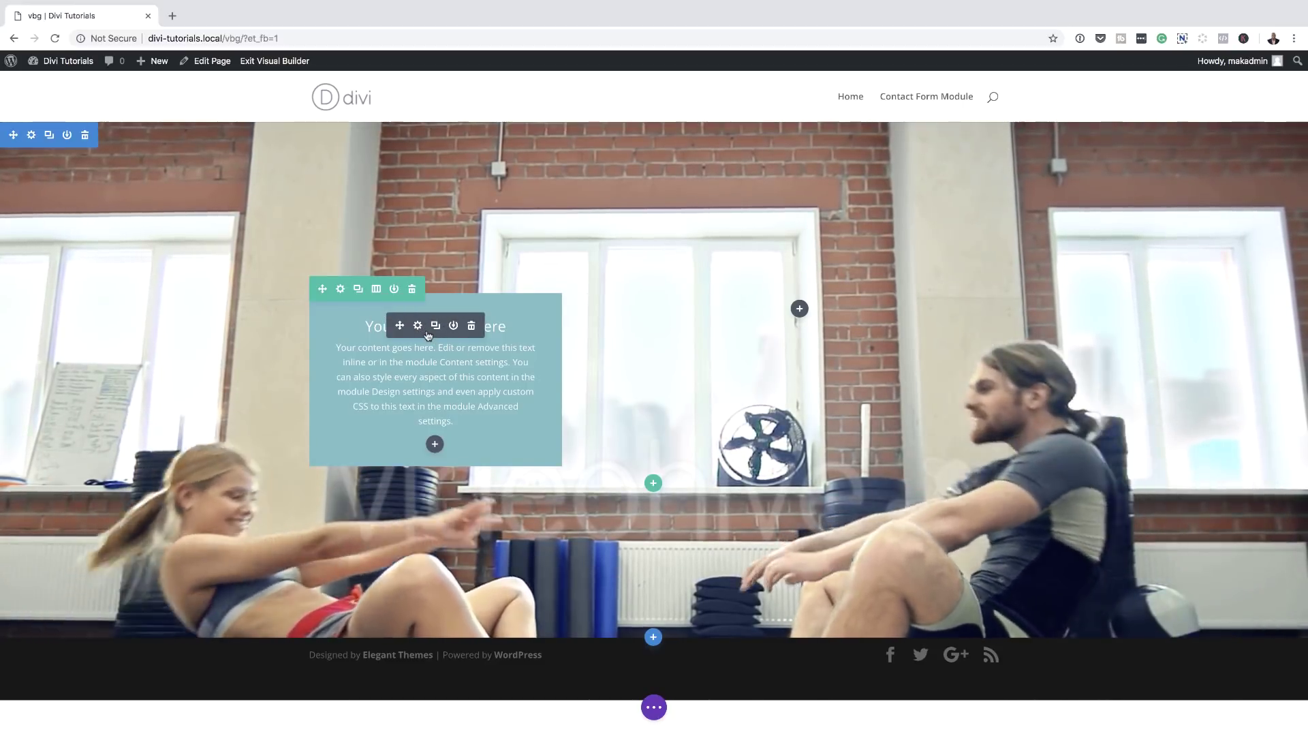
Step: Set the Call To Action module's background color to semi-transparent white, rgba(255,255,255,0.5)
left_click(418, 327)
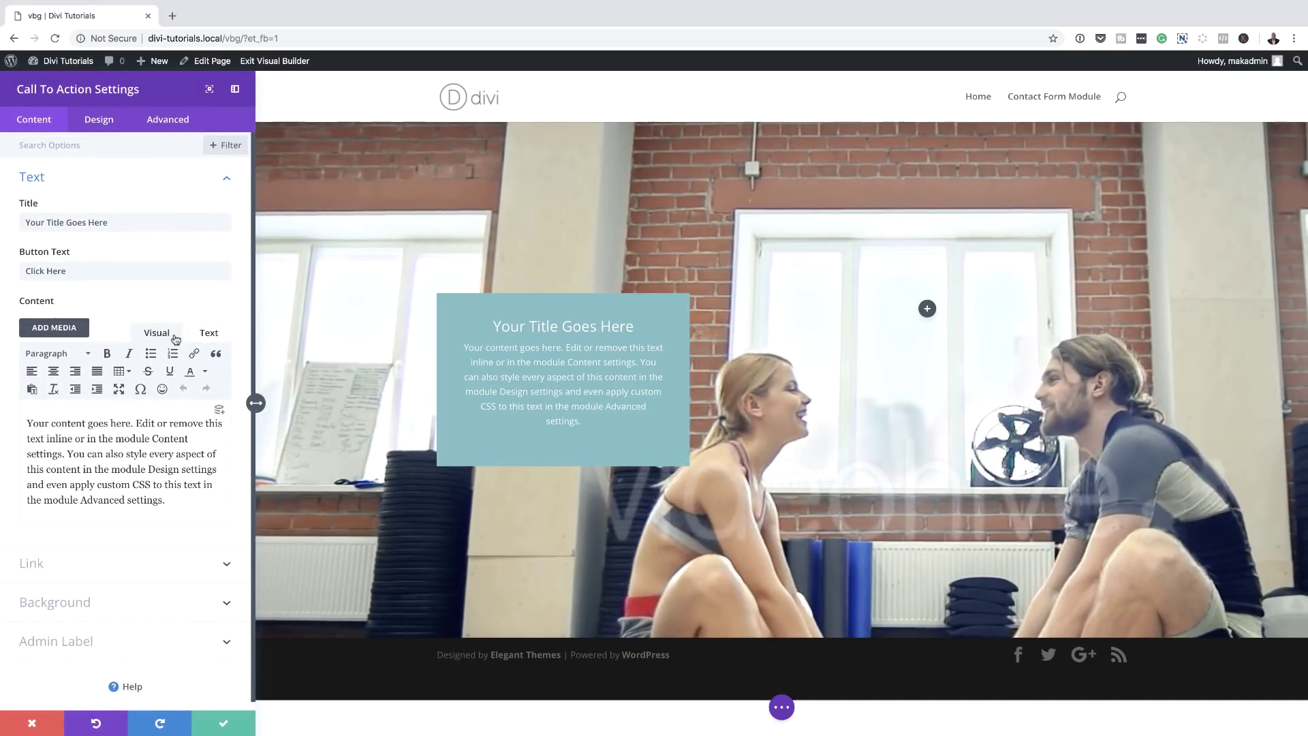
scroll(172, 541, "down", 1)
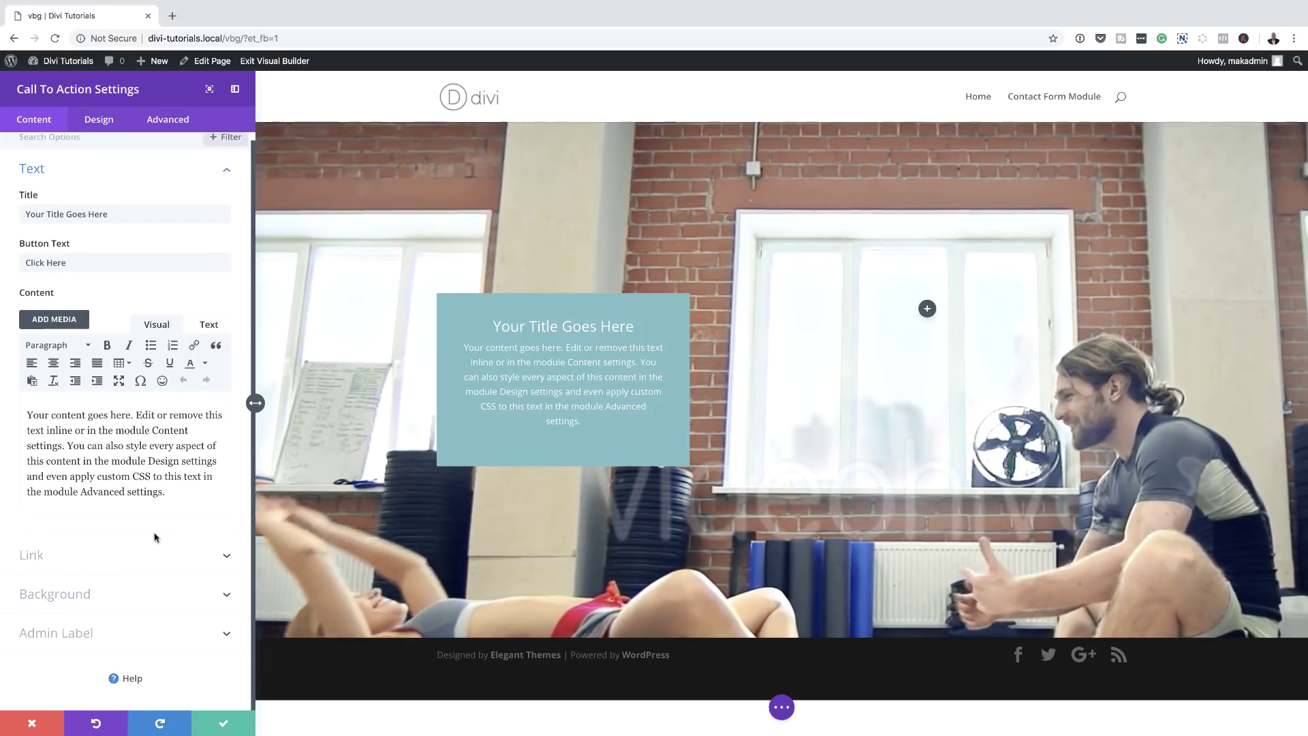
left_click(90, 595)
left_click(126, 406)
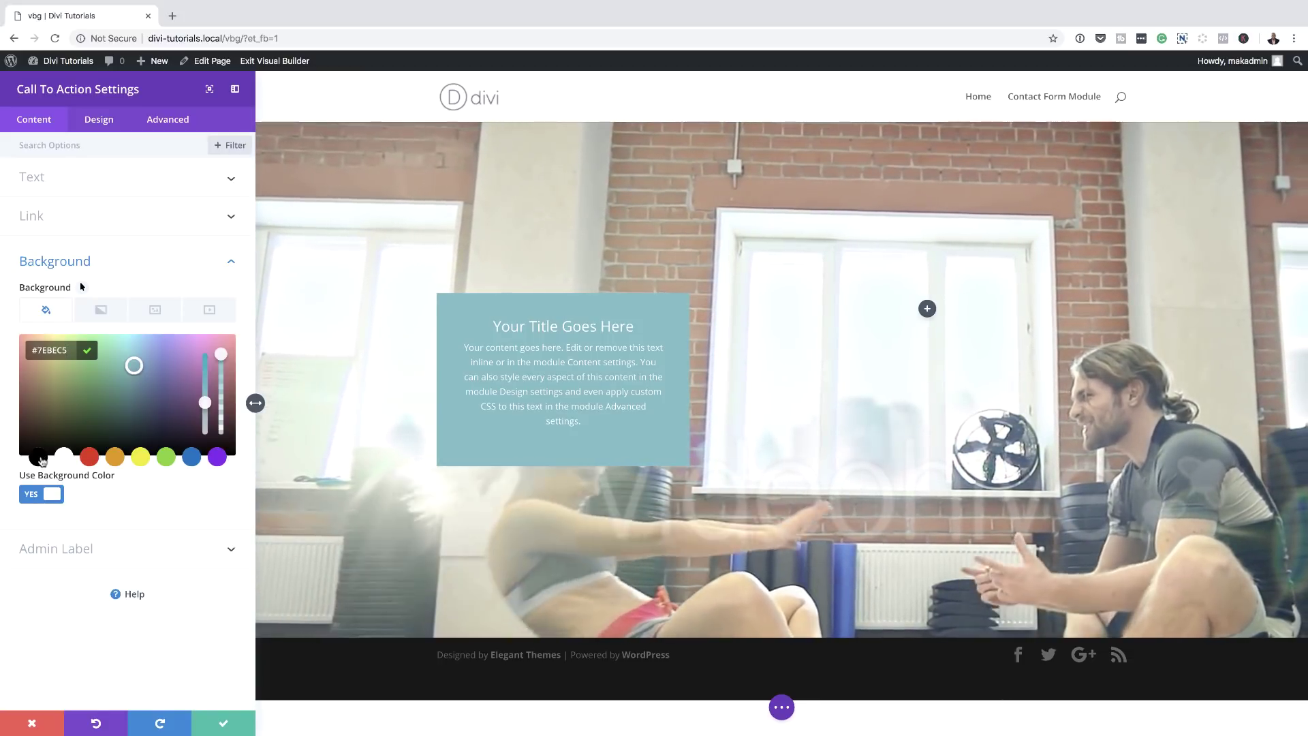
left_click(39, 456)
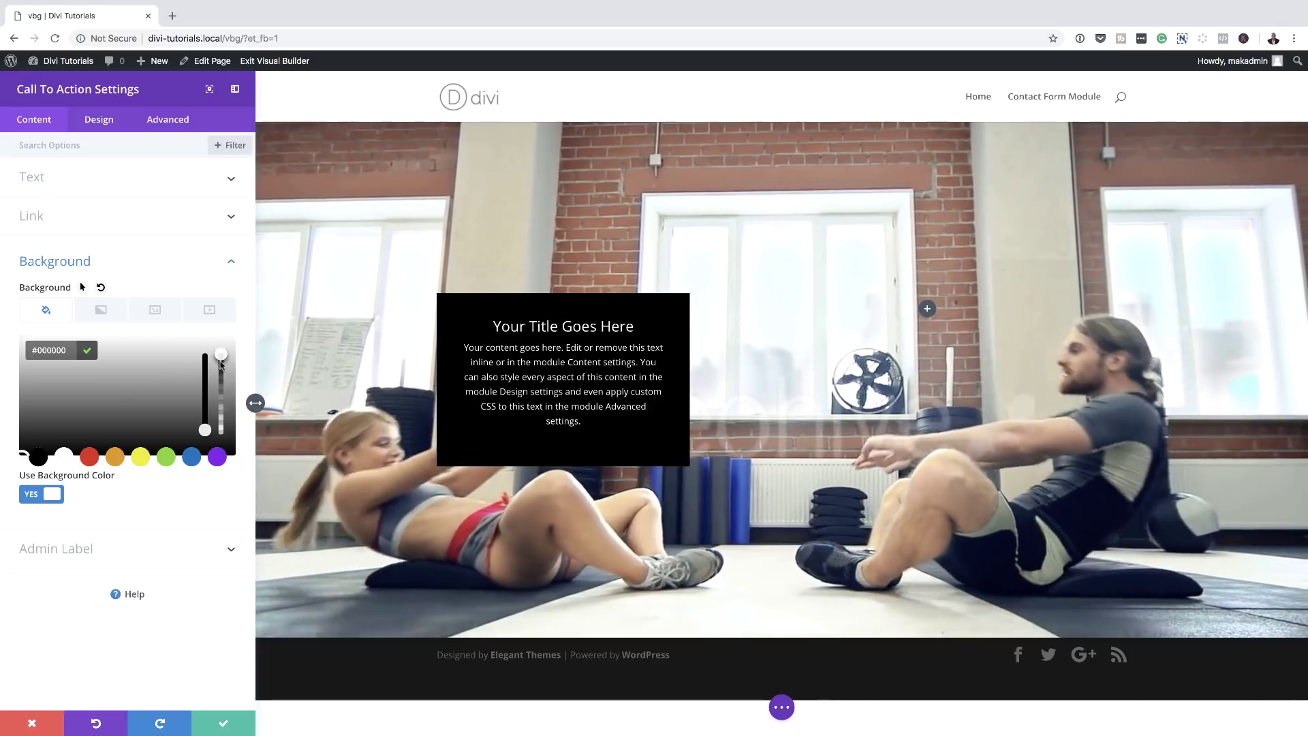
left_click_drag(220, 356, 223, 405)
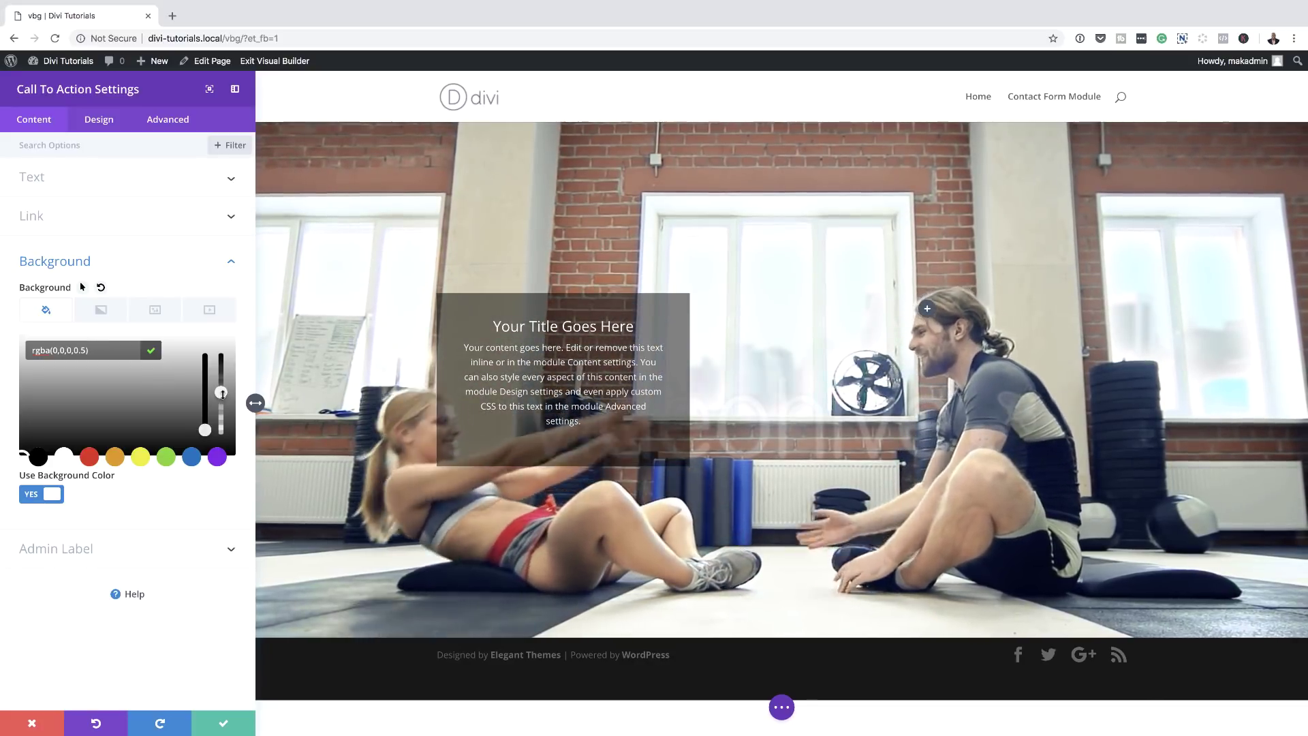
left_click(63, 458)
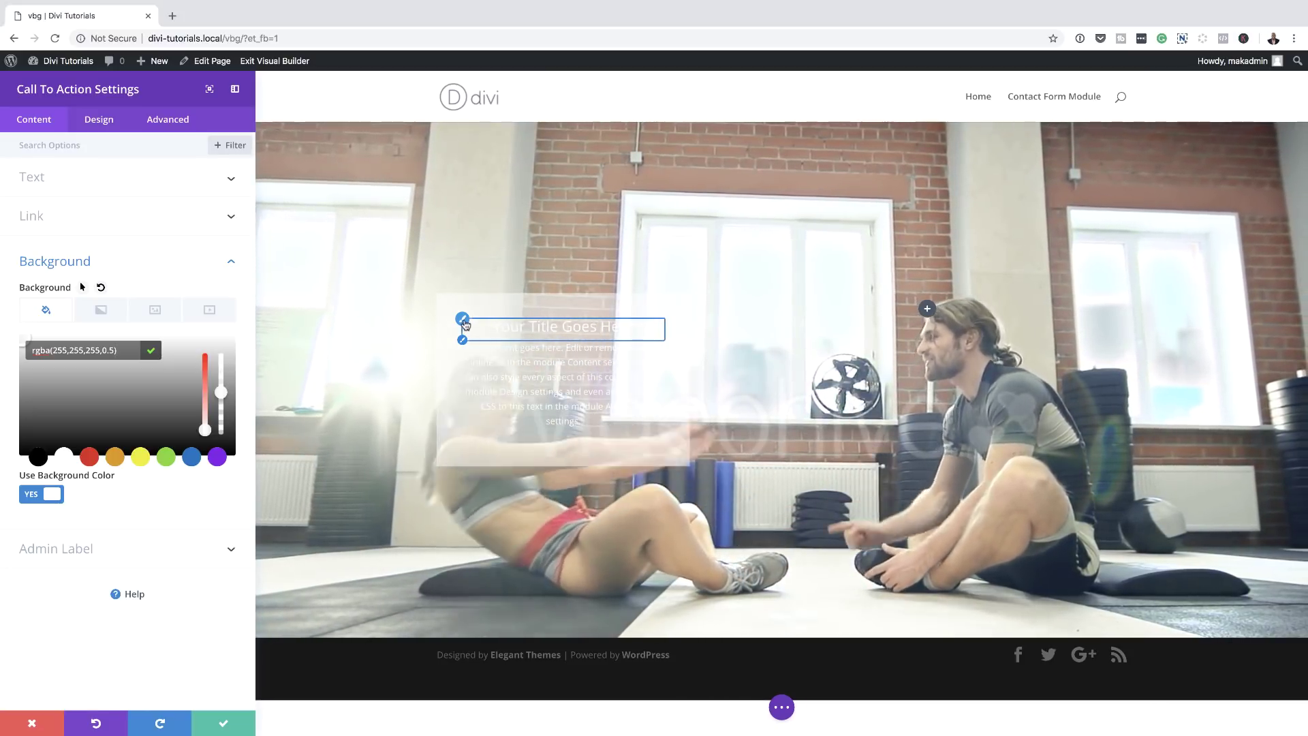
Step: Style the call to action's title text in black, all uppercase, with the Ultra Bold font weight
left_click(463, 319)
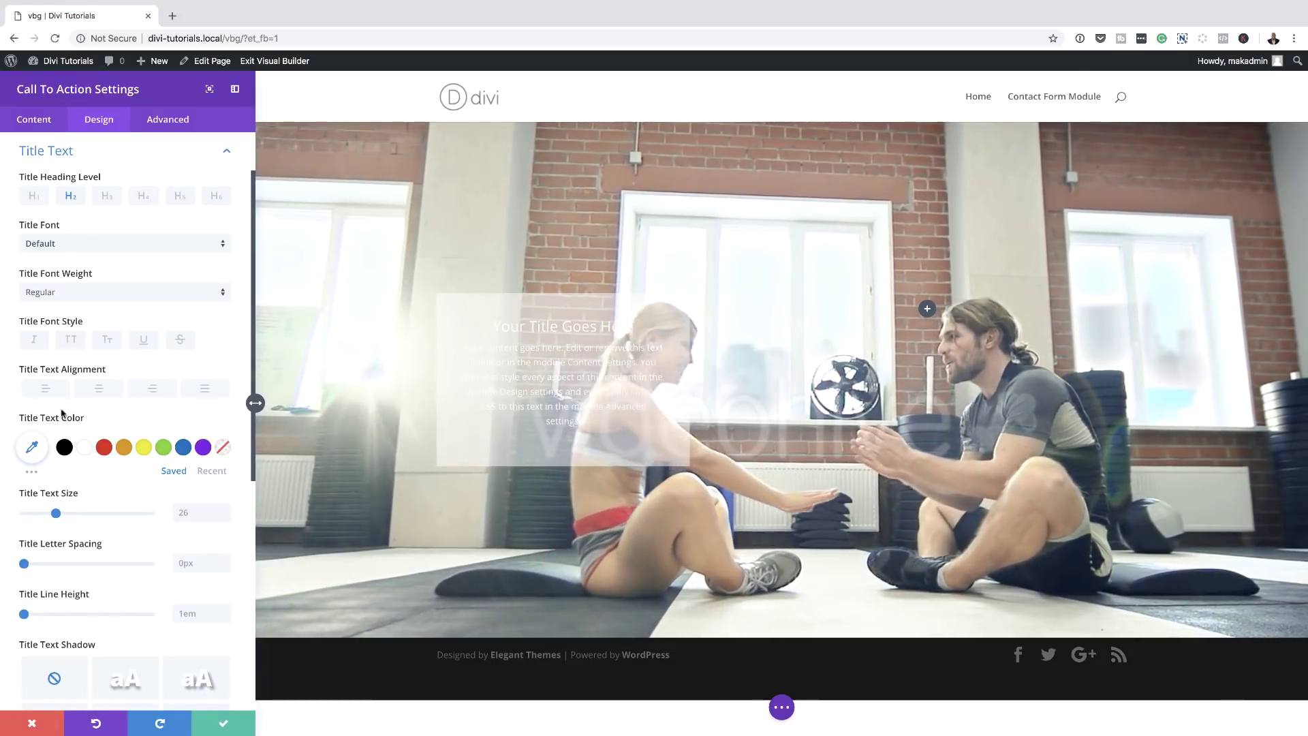
left_click(64, 447)
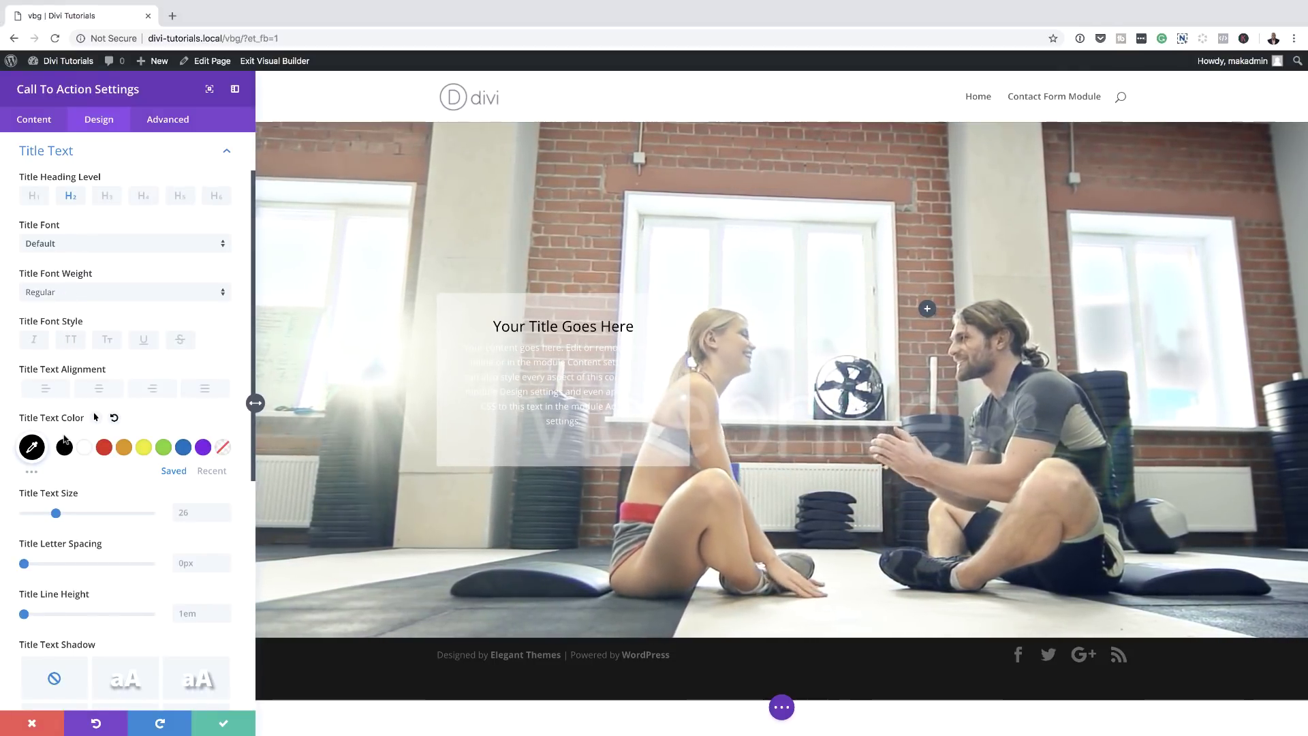
left_click(71, 339)
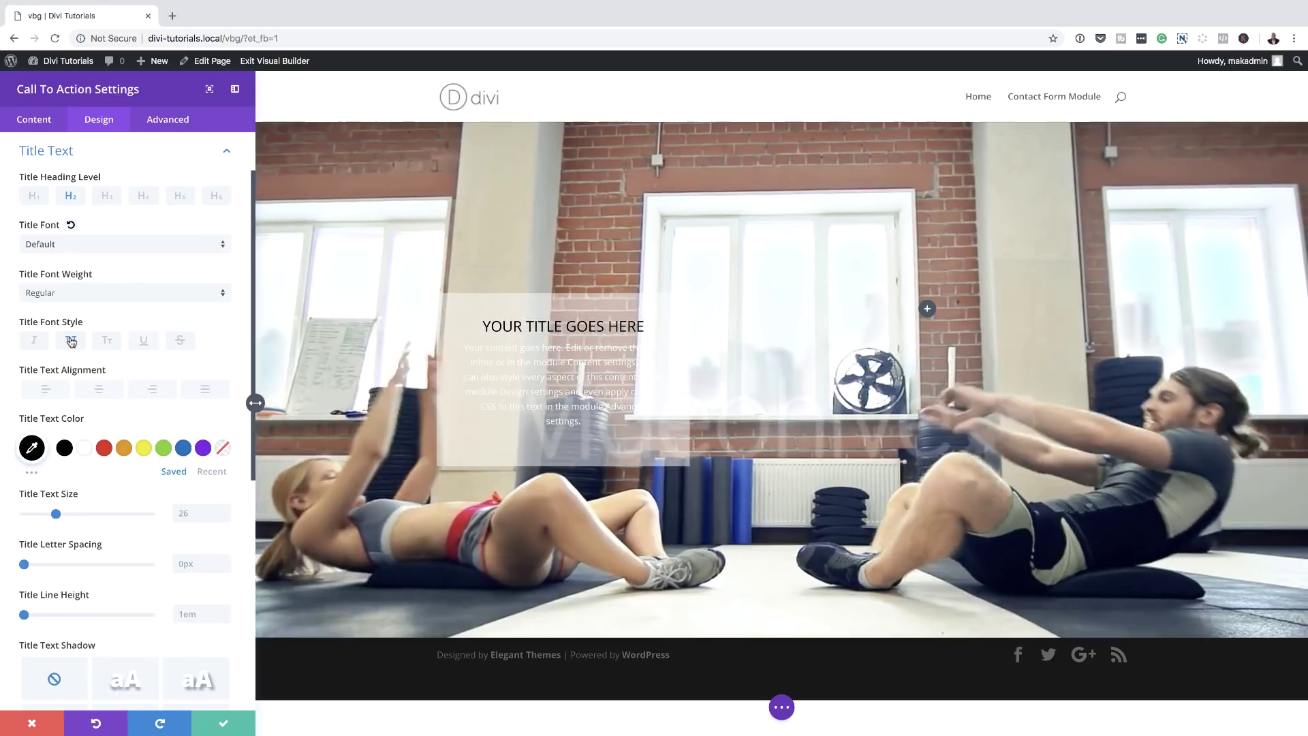
left_click(82, 293)
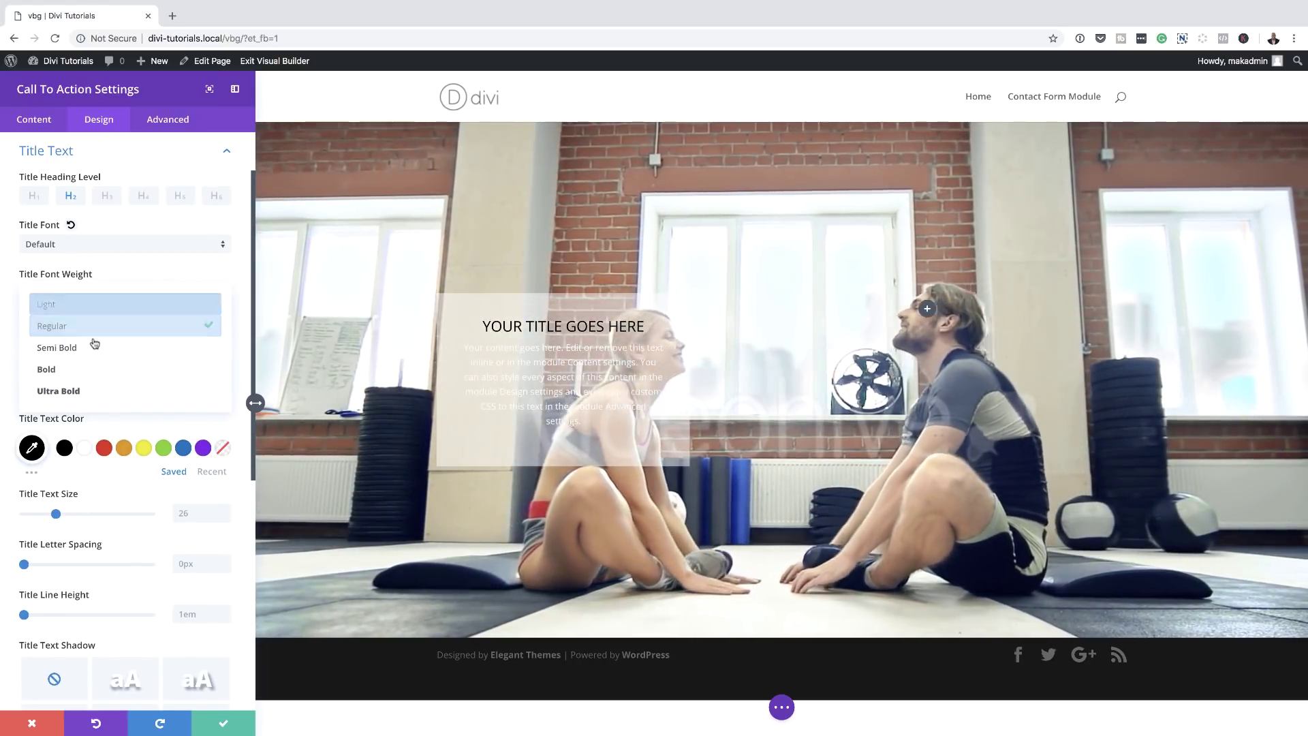
left_click(85, 390)
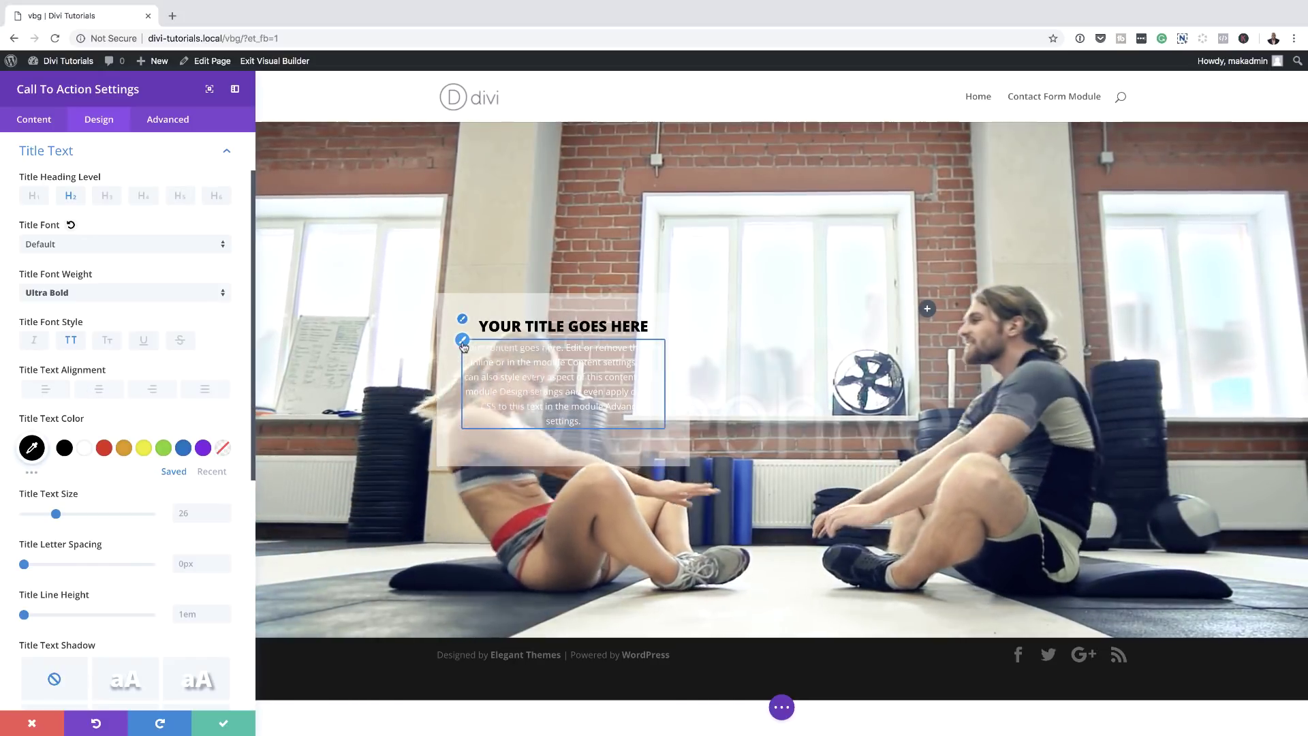
Step: Make the call to action's body text black with Semi Bold weight, and close the module settings
left_click(462, 342)
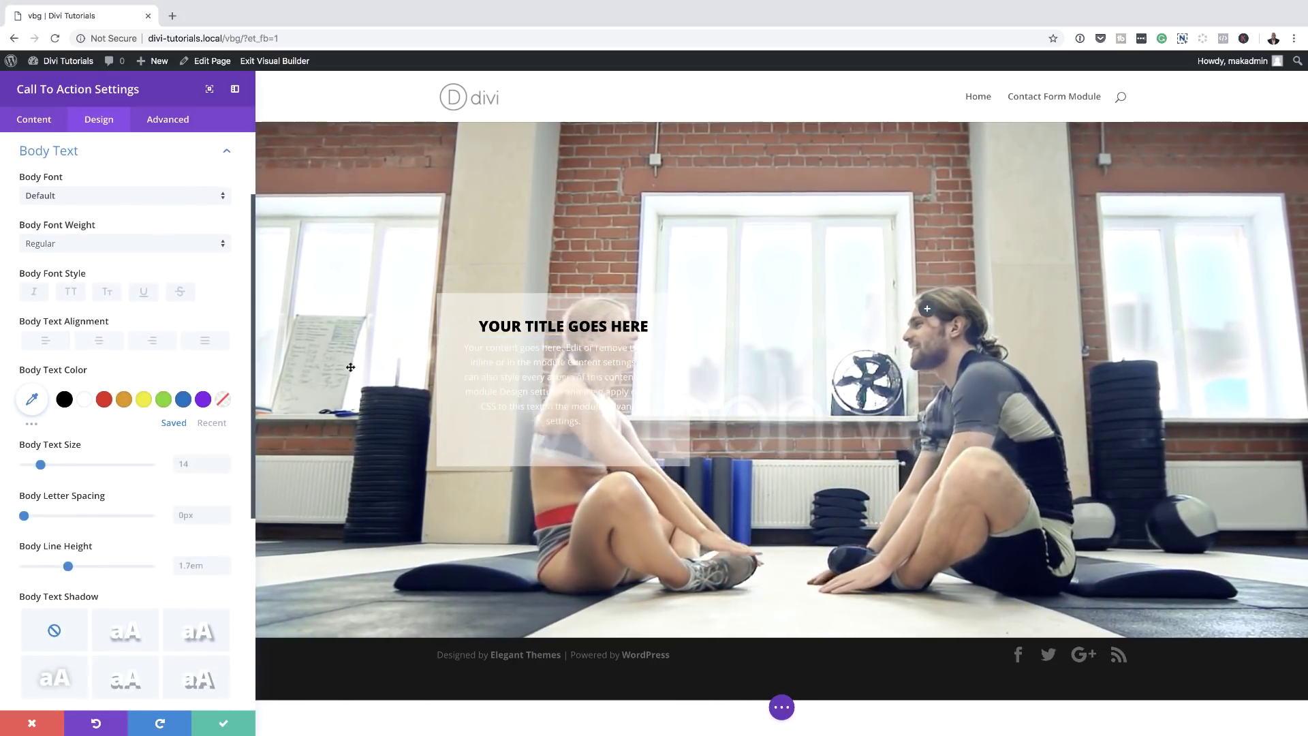
left_click(71, 402)
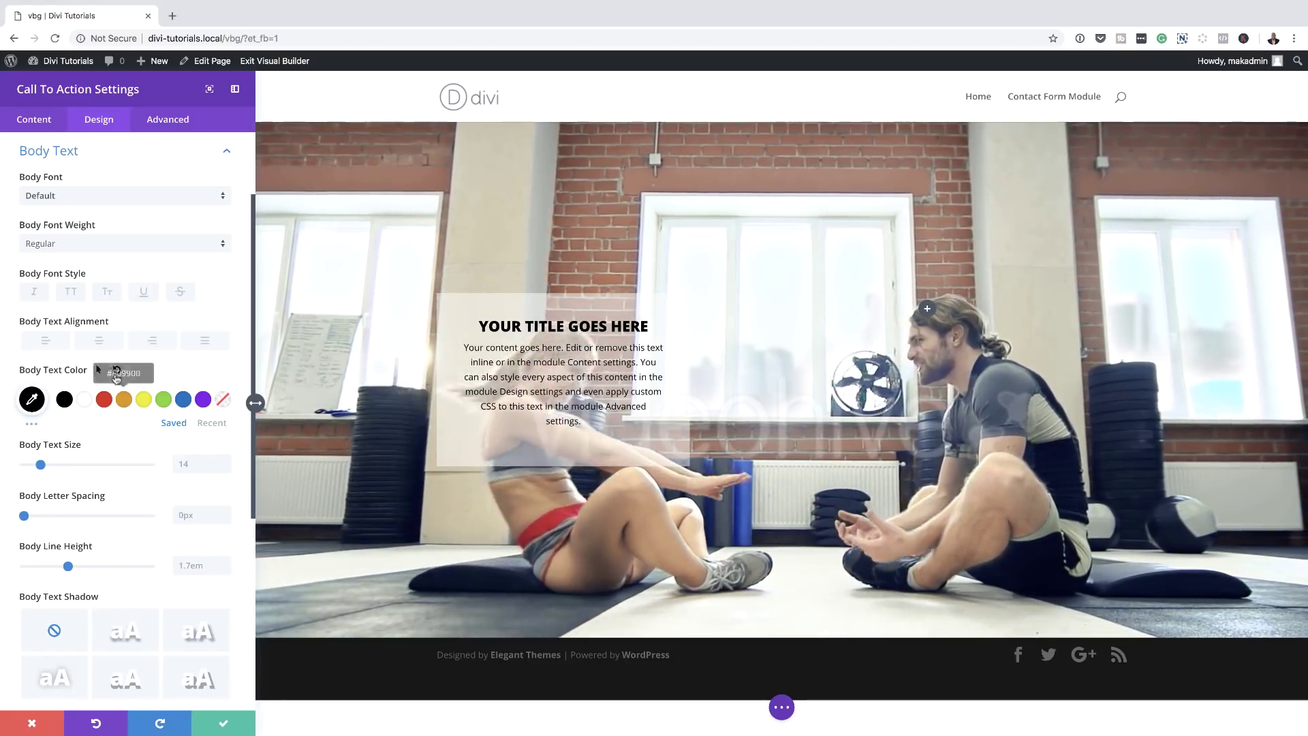
left_click(79, 245)
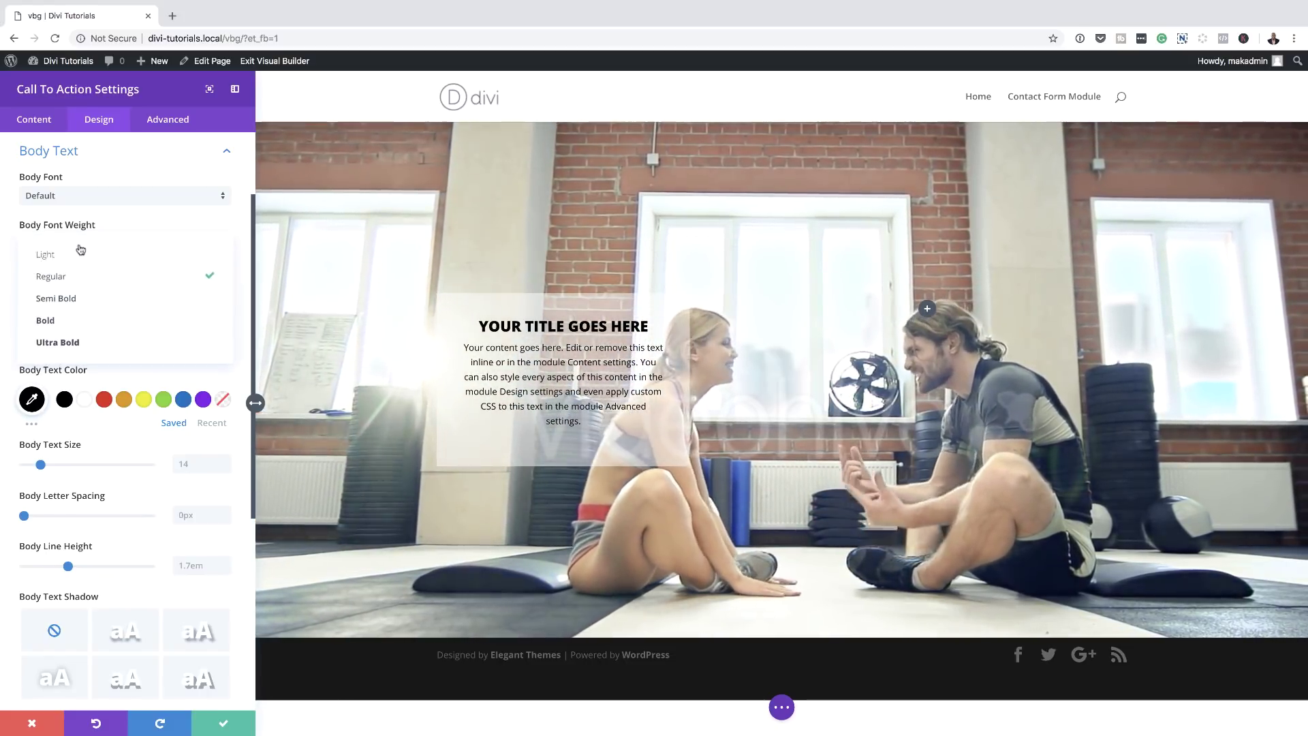
left_click(93, 304)
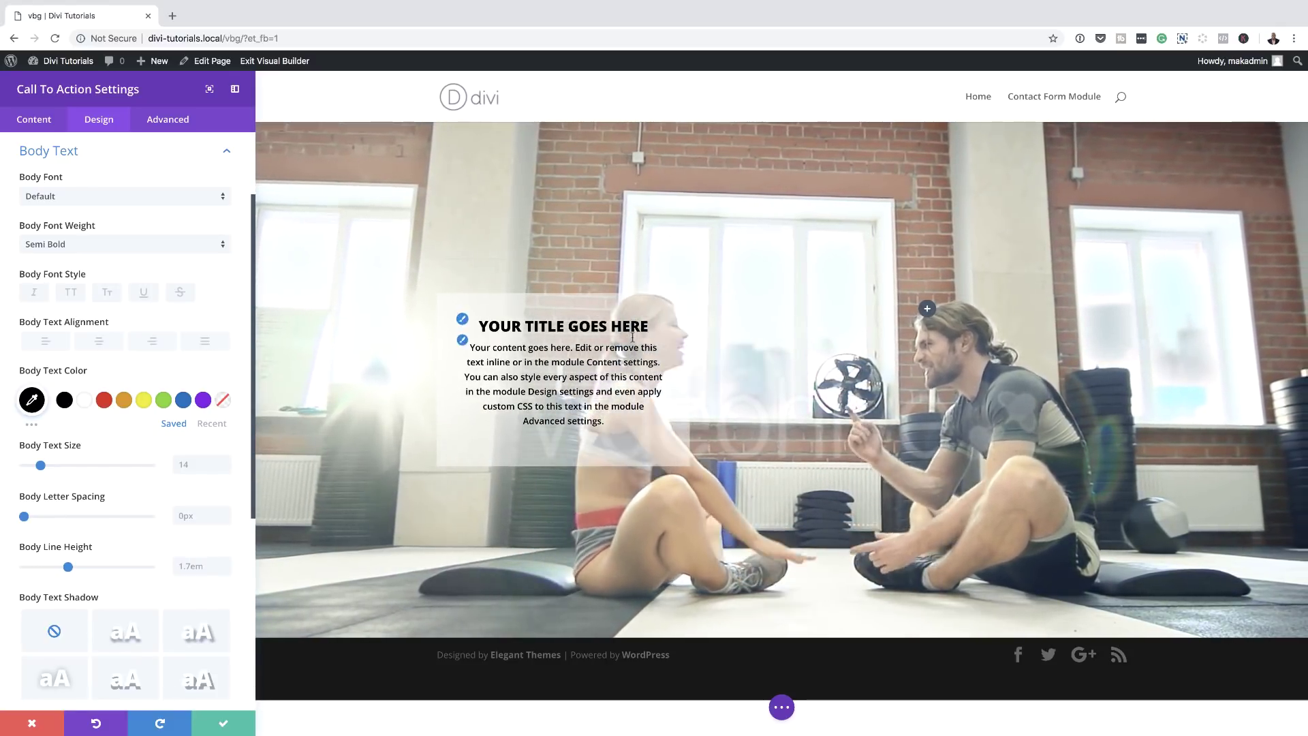
key("Escape")
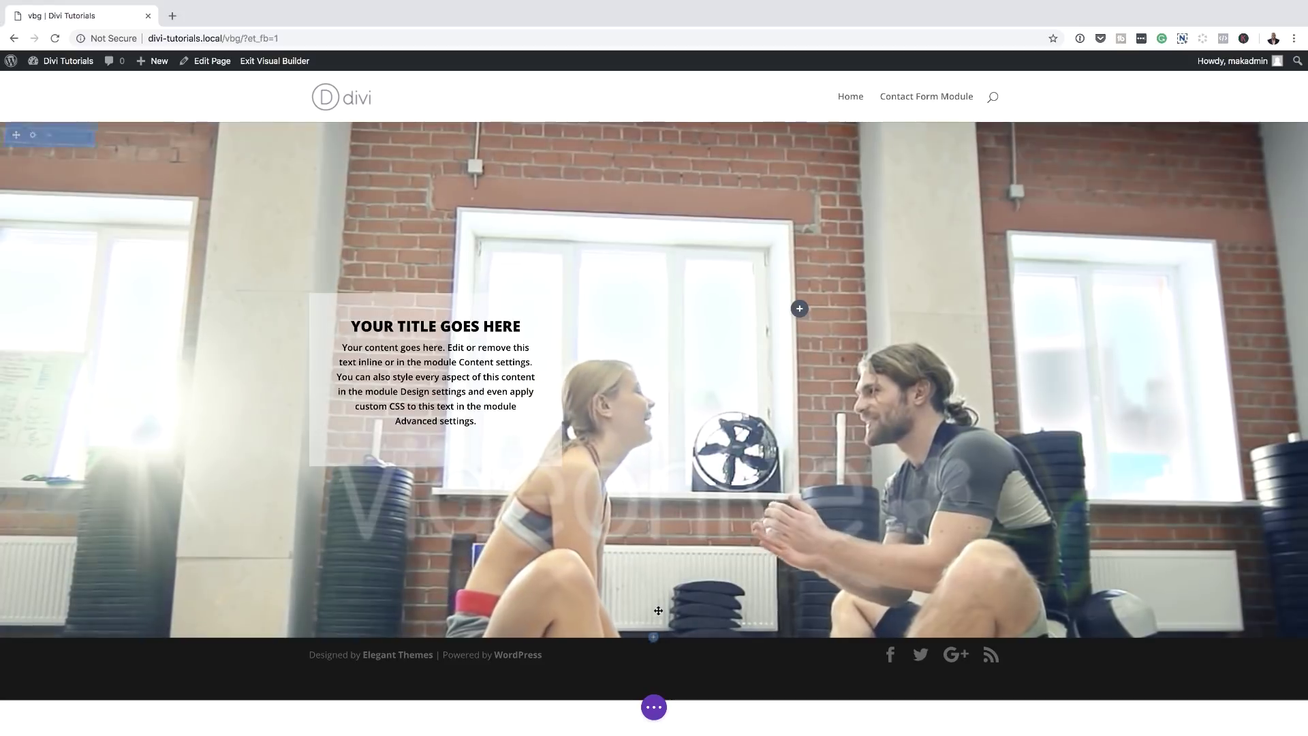
Step: Add a regular section below the video section with a row of four equal columns
left_click(653, 636)
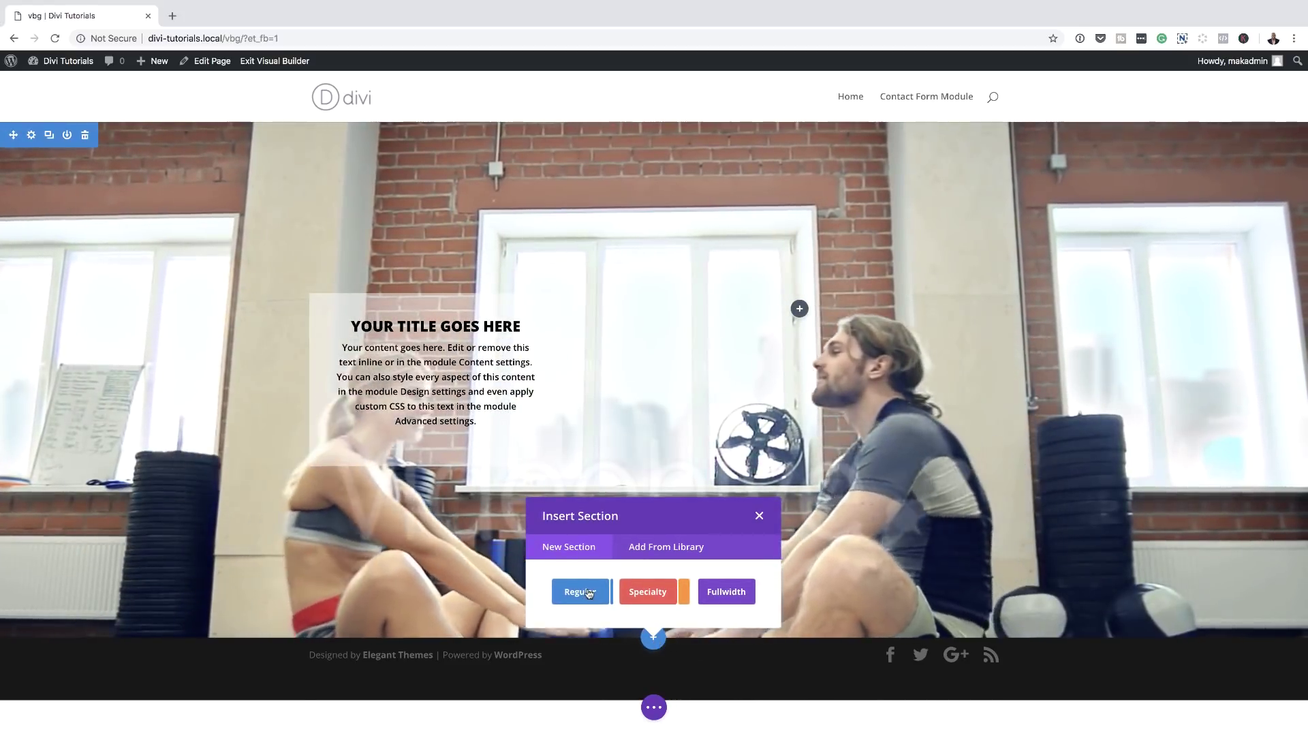
left_click(589, 593)
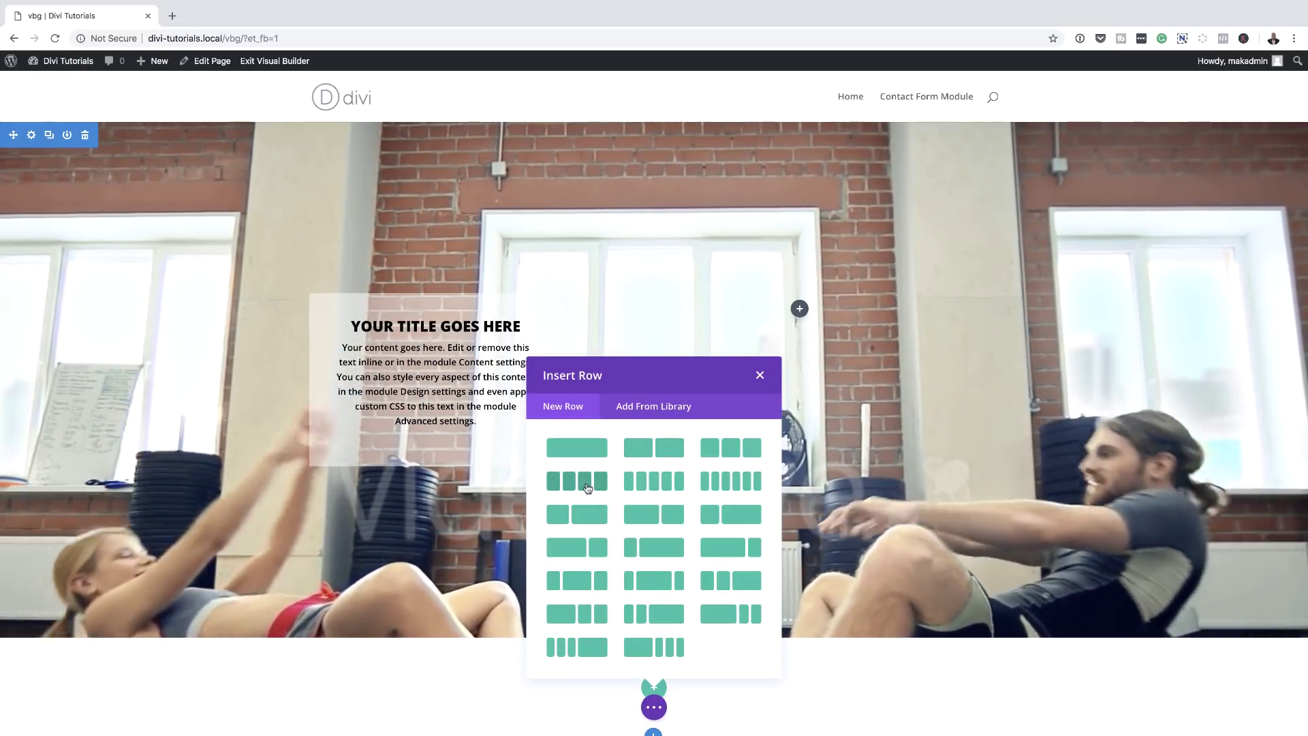
left_click(588, 483)
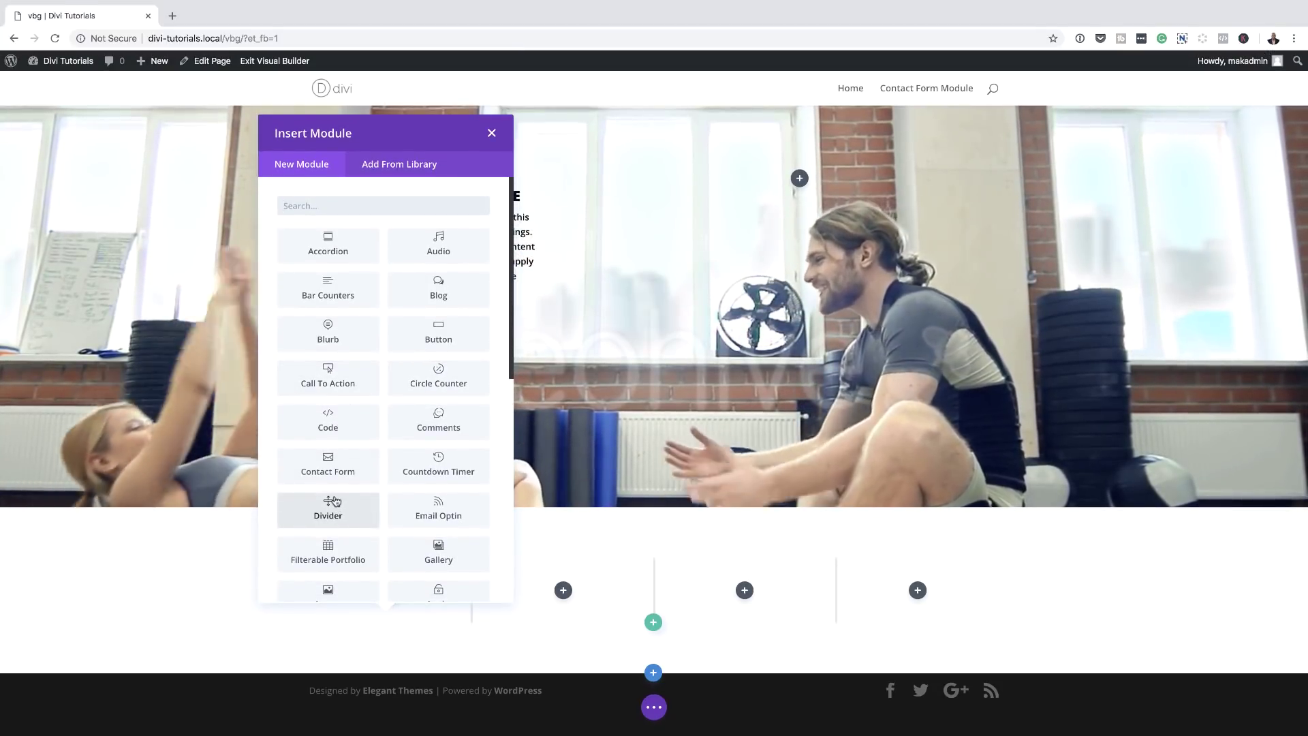
Step: Add a Blurb module to the new row's first column and give it the hourglass icon instead of an image
left_click(330, 333)
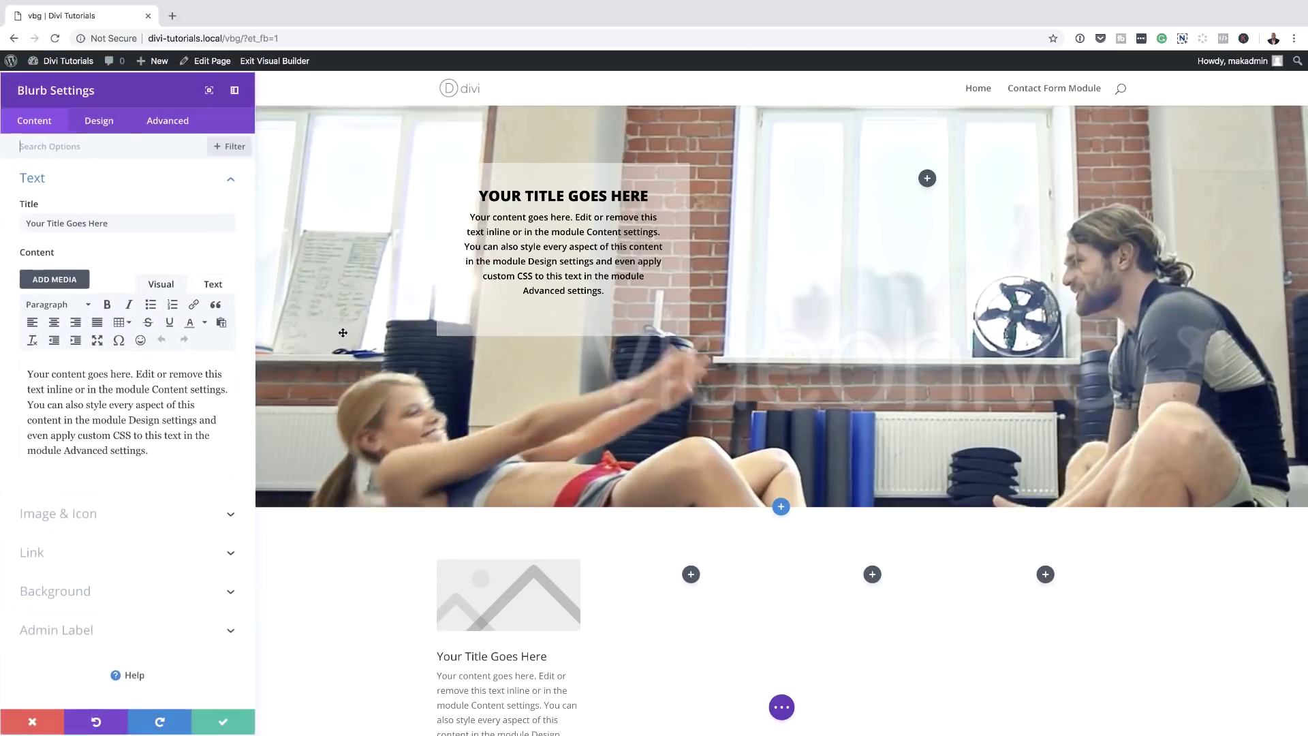
left_click(231, 515)
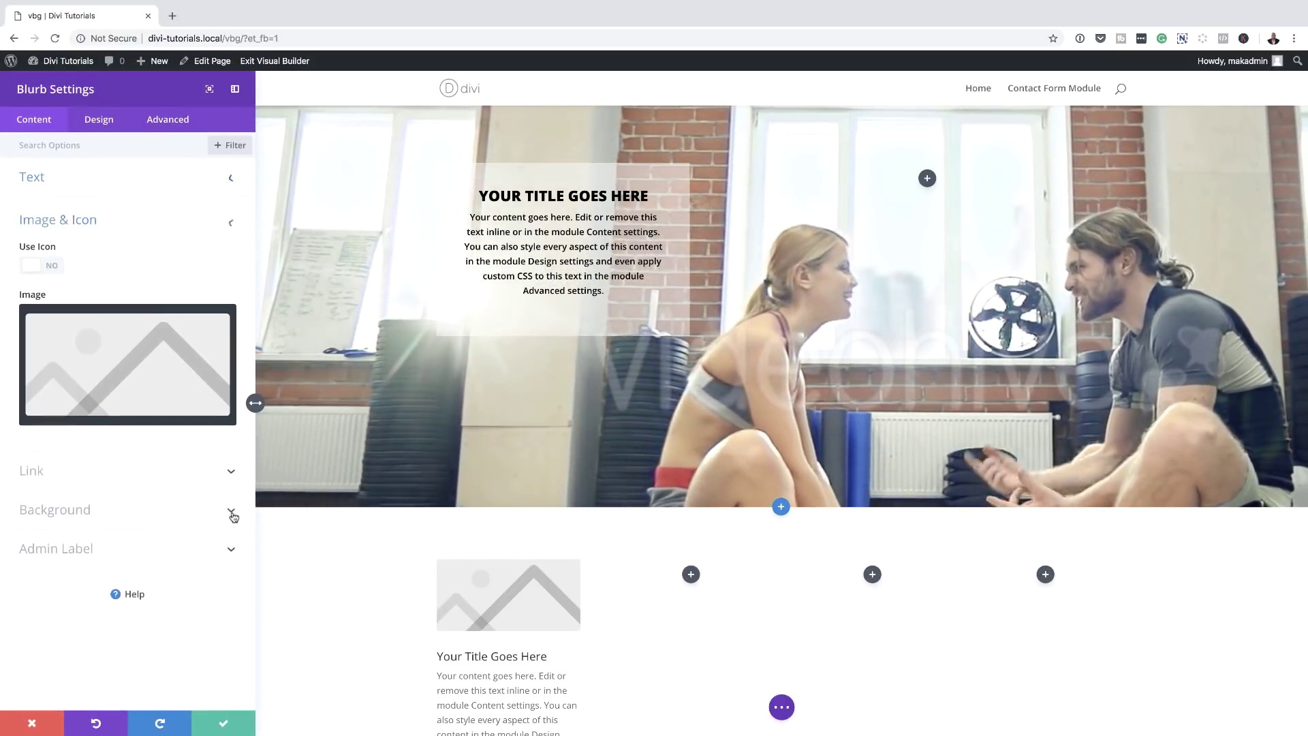
left_click(50, 267)
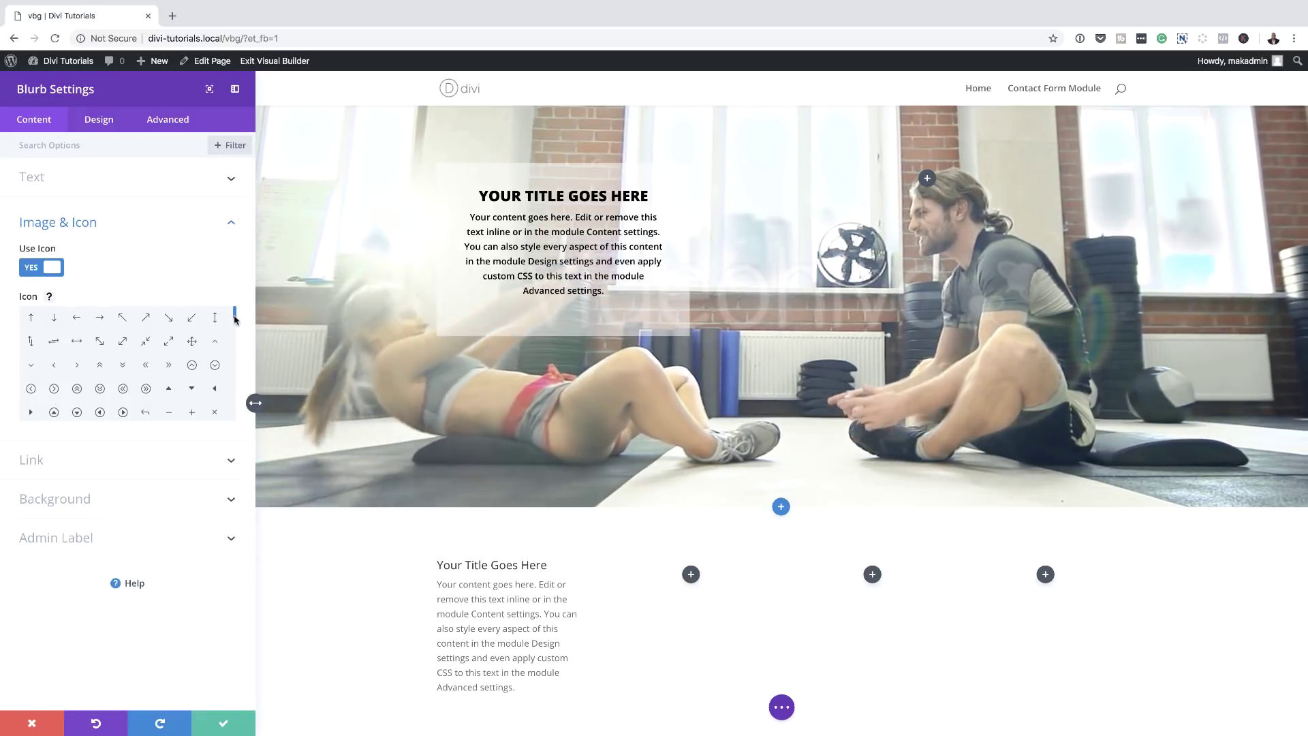
scroll(218, 361, "down", 10)
left_click(144, 371)
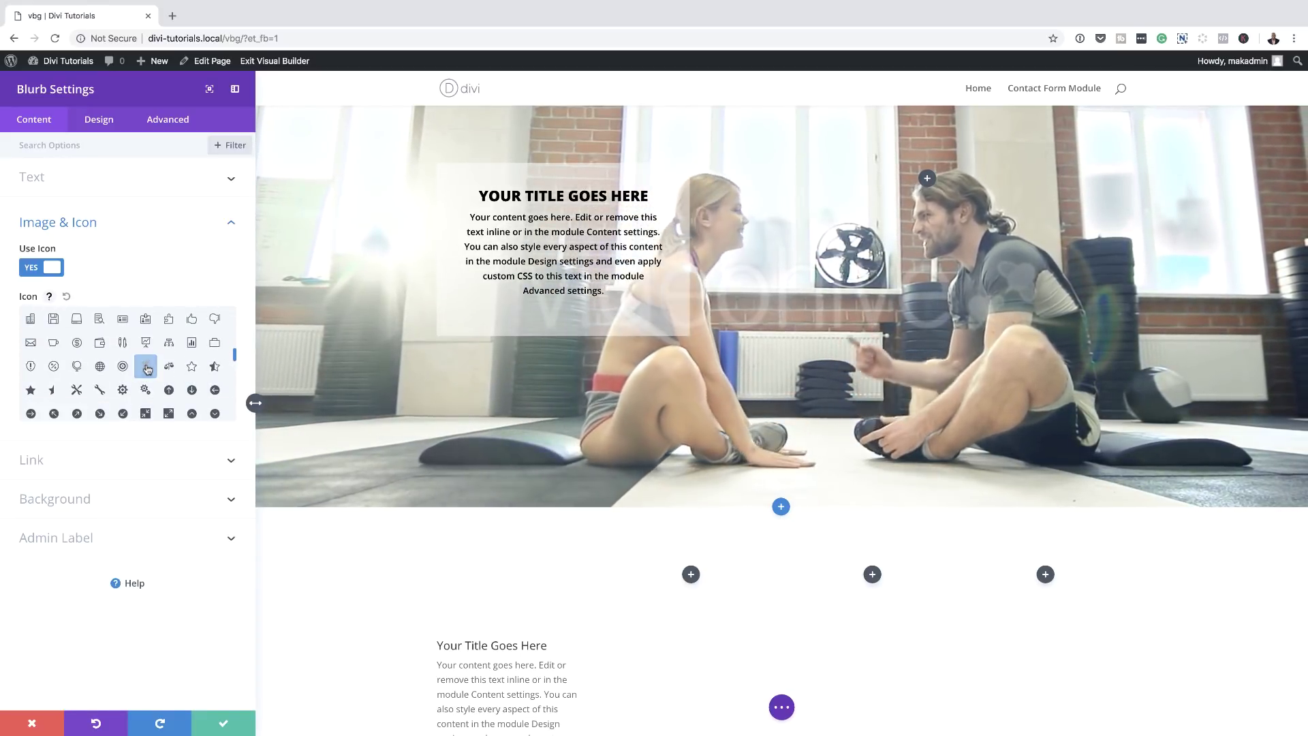
Step: Open the blurb's Image & Icon design options to view its icon color, placement and size settings
left_click(99, 120)
left_click(76, 181)
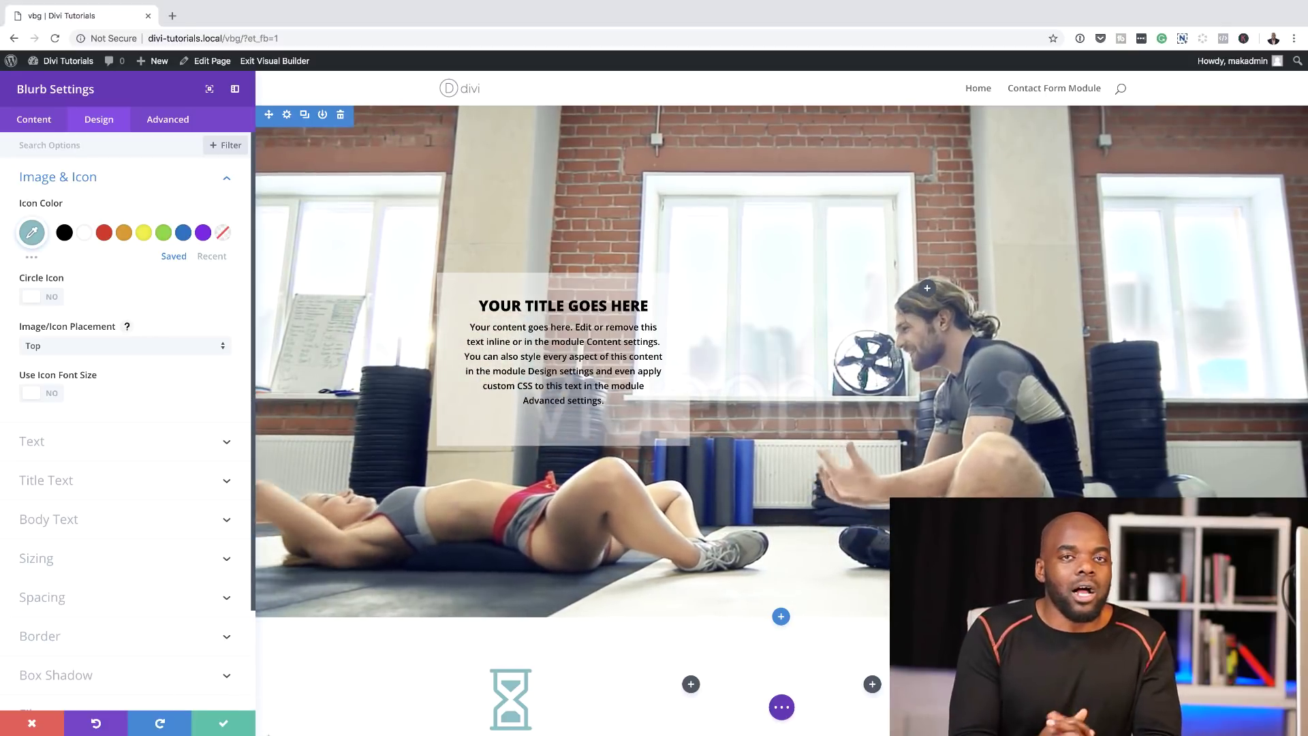
mouse_move(282, 727)
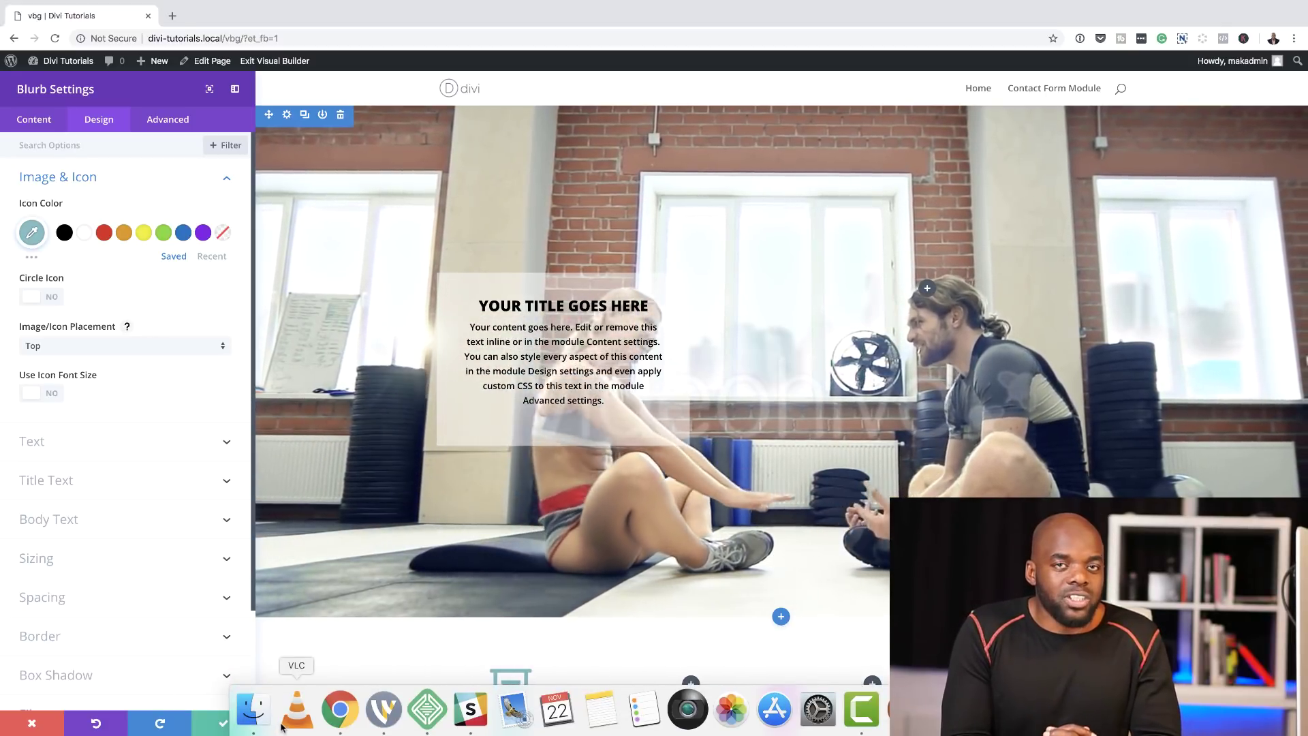